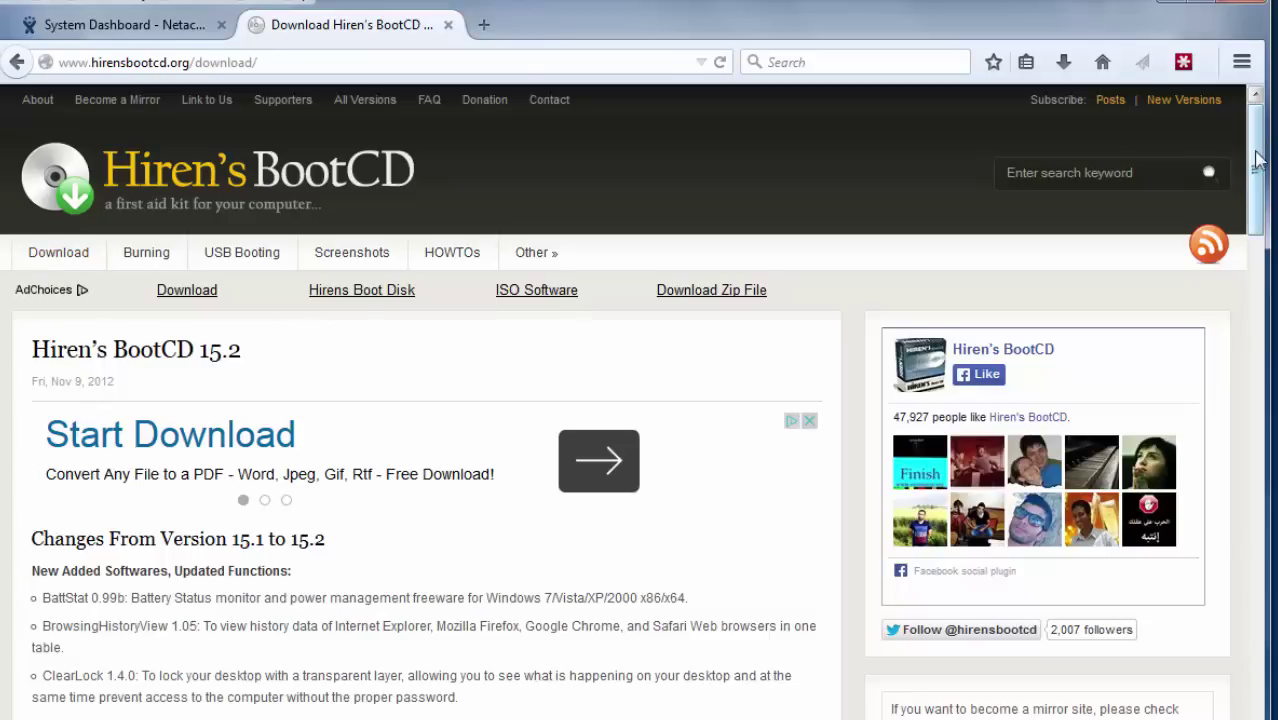
Start the Hirens.BootCD.15.2.zip download and open the site's Screenshots page.
drag(1258, 160, 1262, 572)
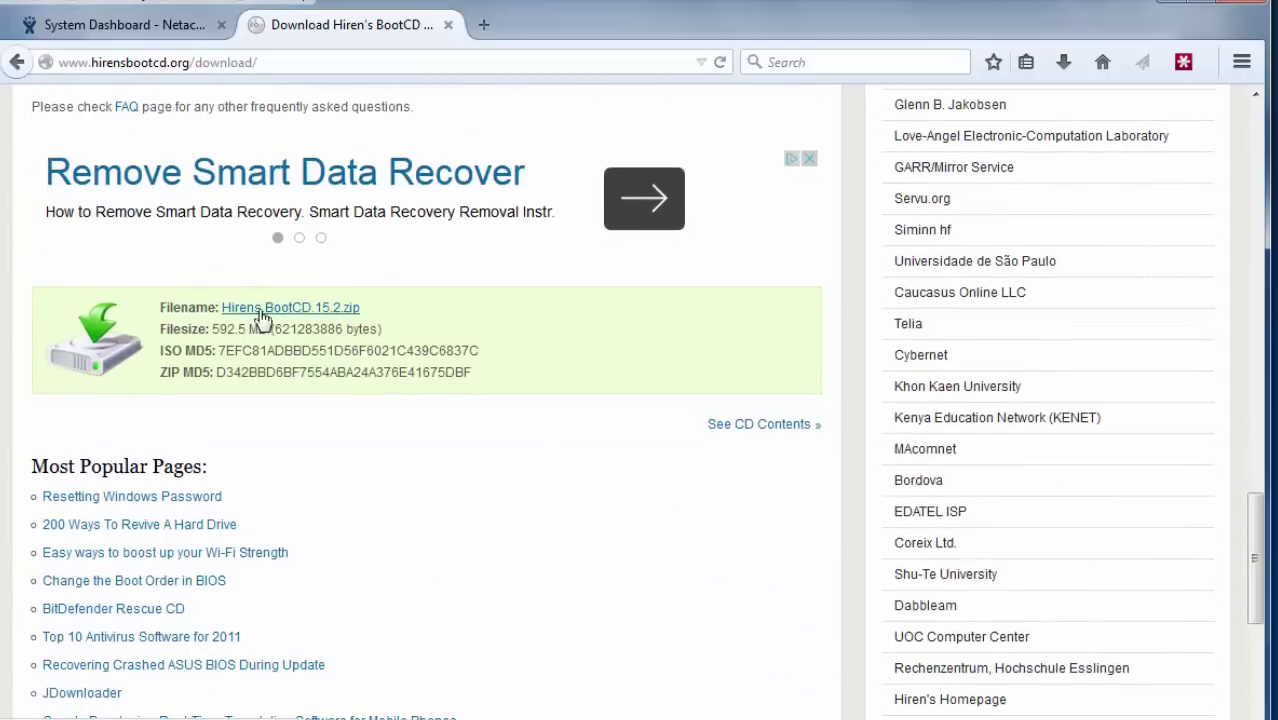
click(267, 318)
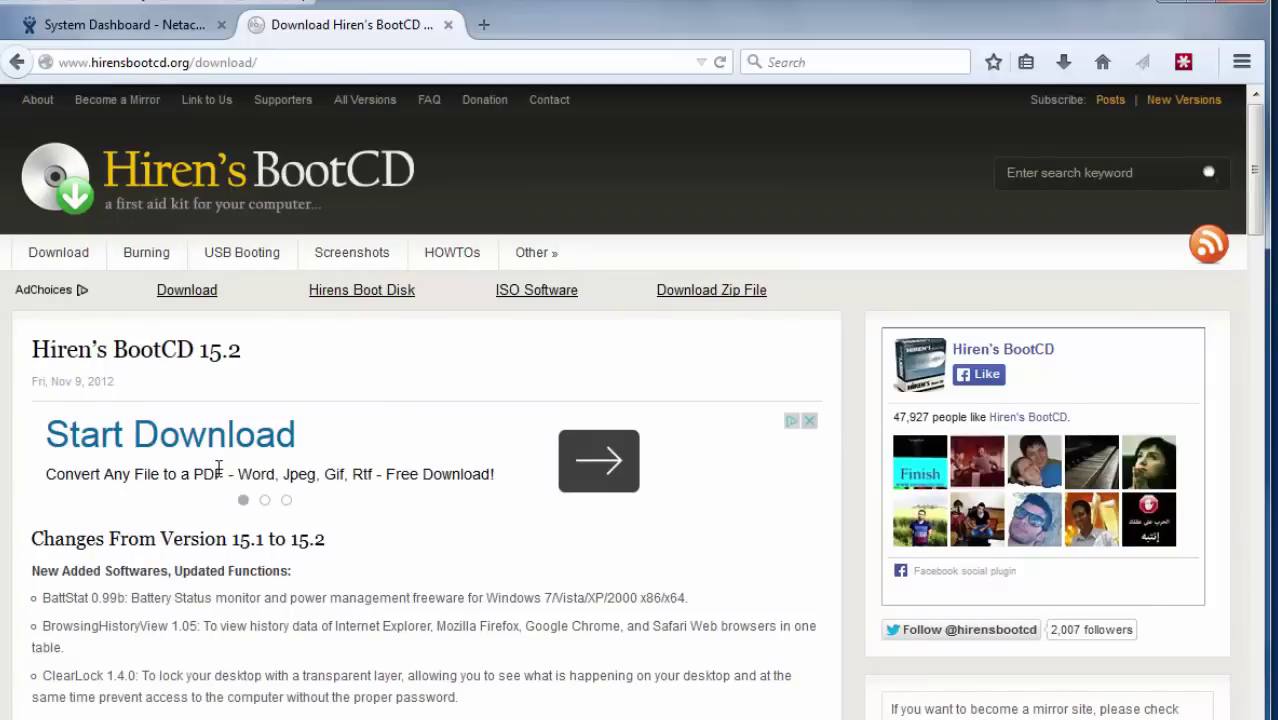
click(340, 262)
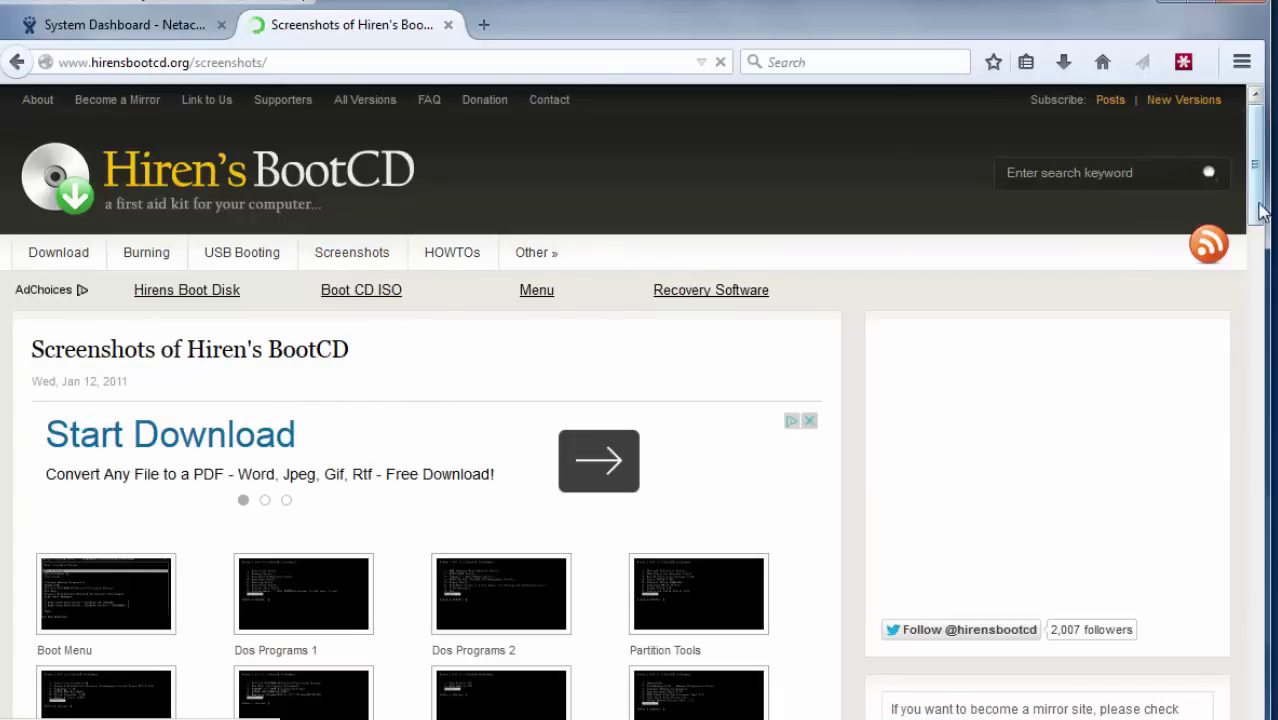
Scroll through the gallery of tool-category screenshot thumbnails.
scroll(1262, 203, down, 1)
drag(1262, 203, 1262, 256)
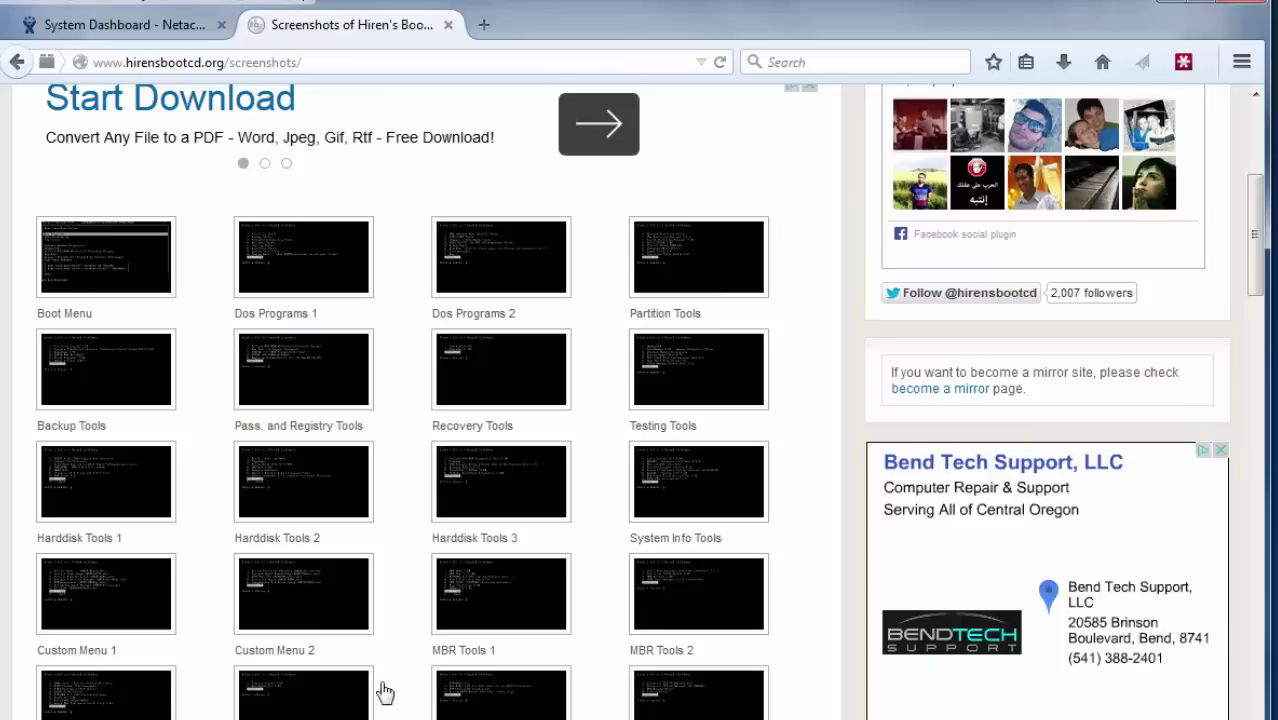
drag(1258, 286, 1258, 450)
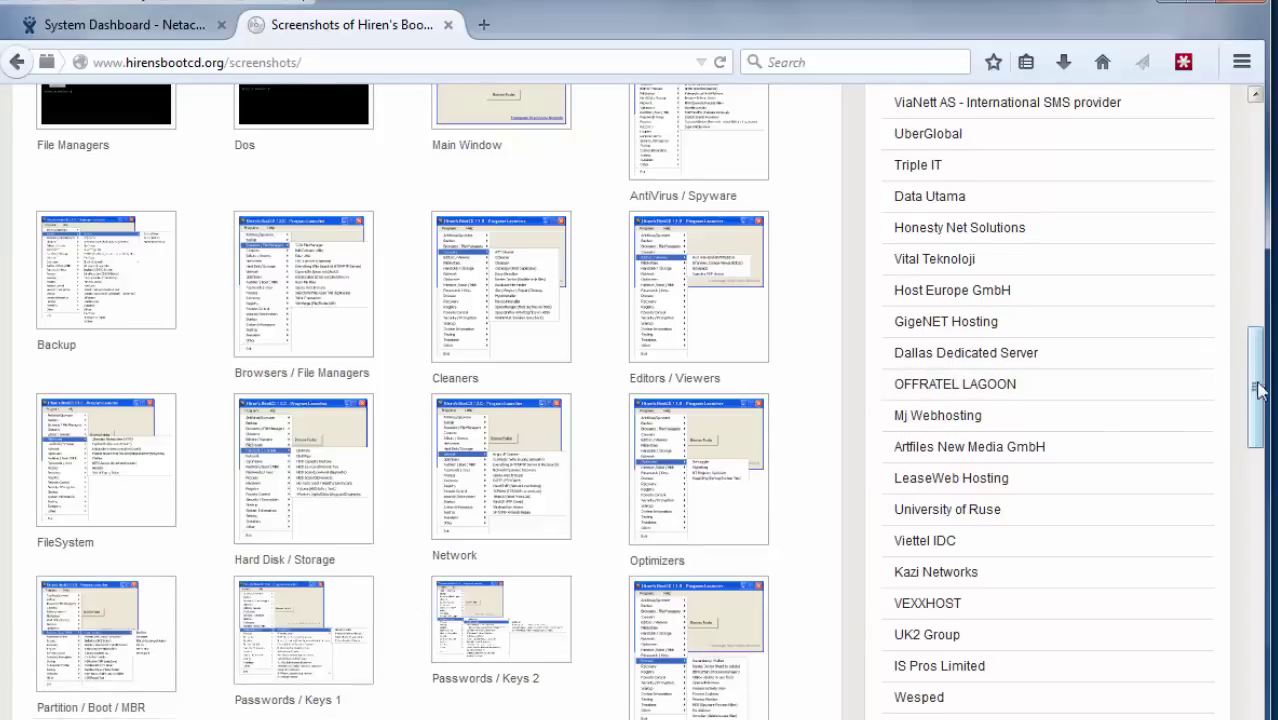
drag(1257, 398, 574, 186)
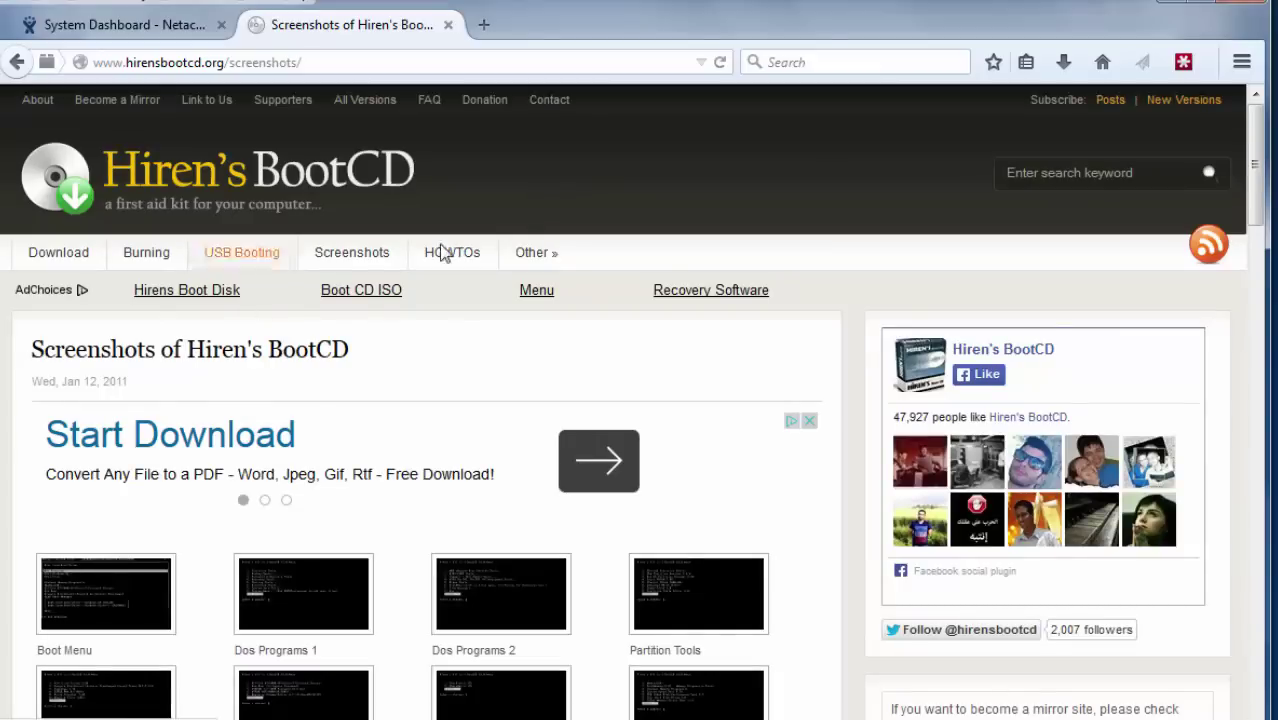
Return to the download page's 15.2 file details and confirm Hiren's.BootCD.15.2.iso is saved in Explorer.
click(60, 259)
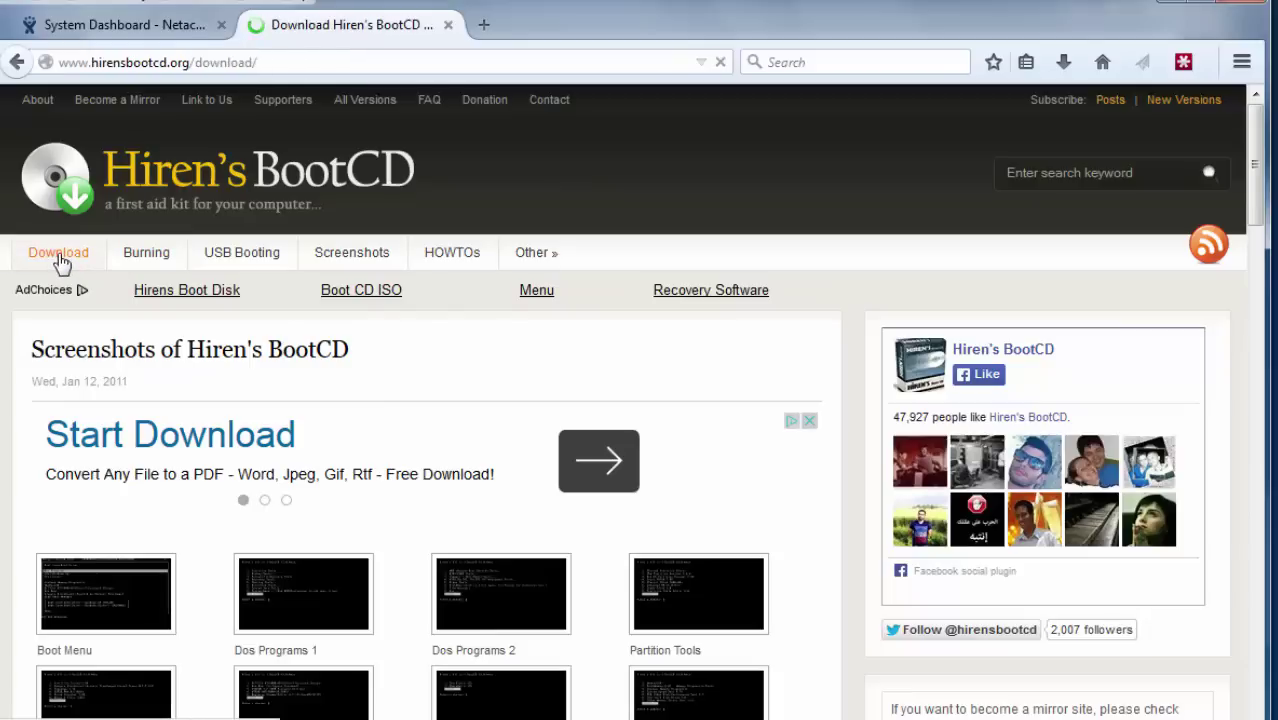
drag(1260, 175, 1258, 553)
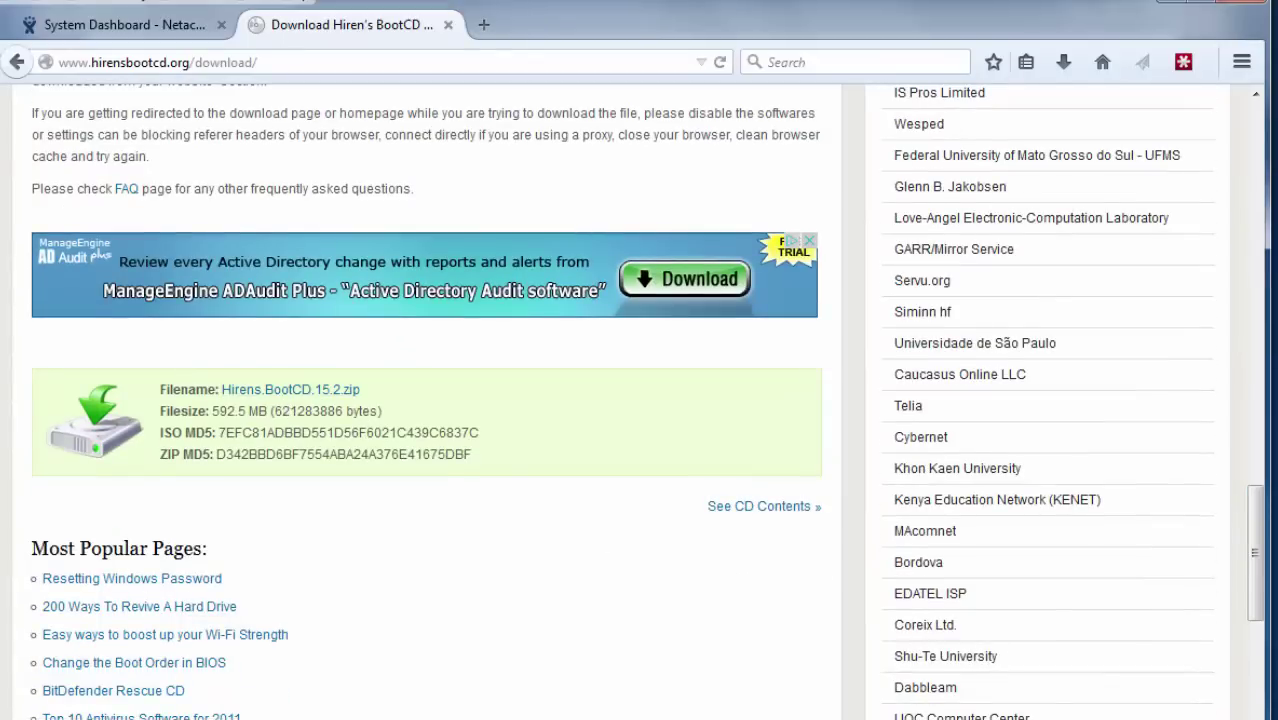
key(alt+Tab)
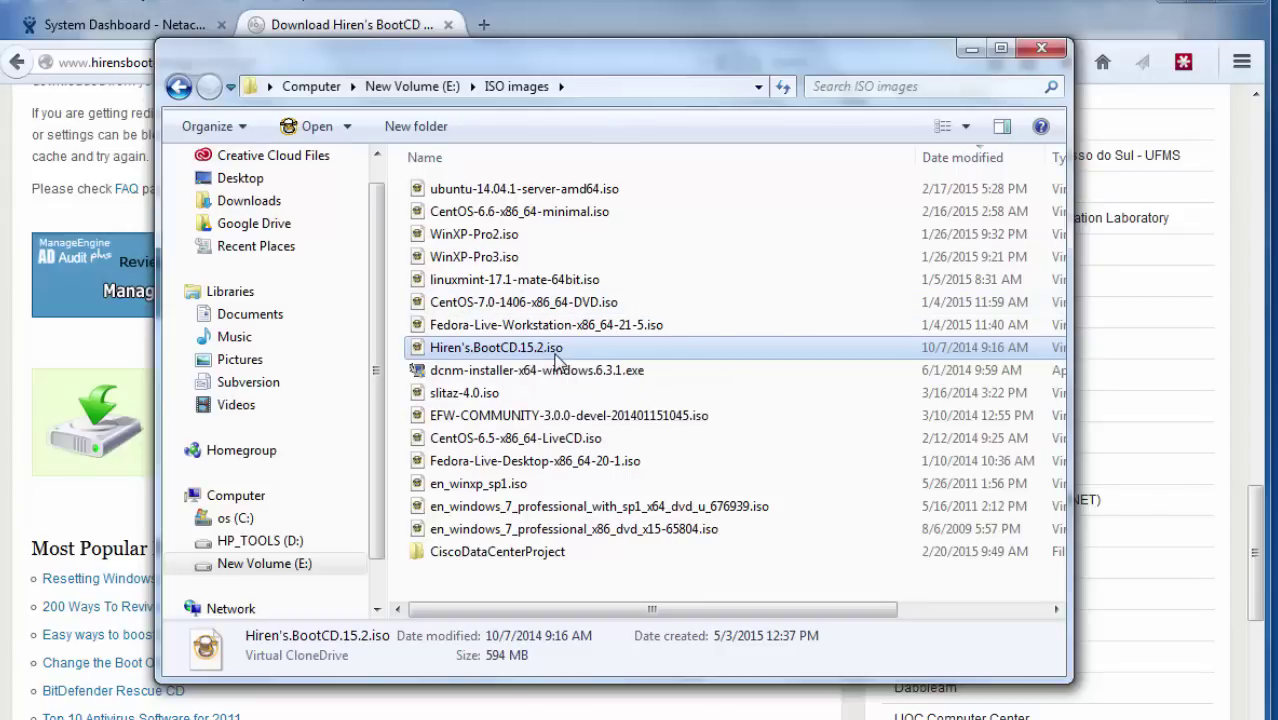
click(971, 50)
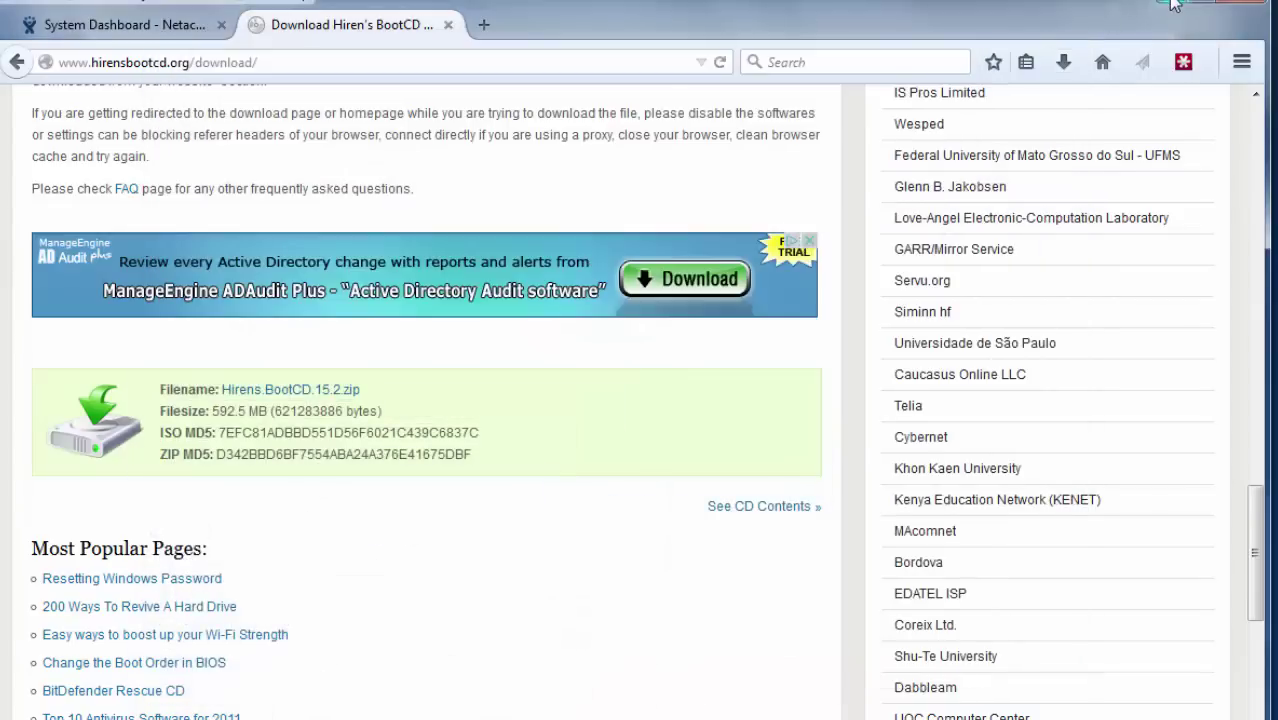
Minimize Firefox and open Control Panel from the Windows 7 VM's Start menu.
click(1174, 5)
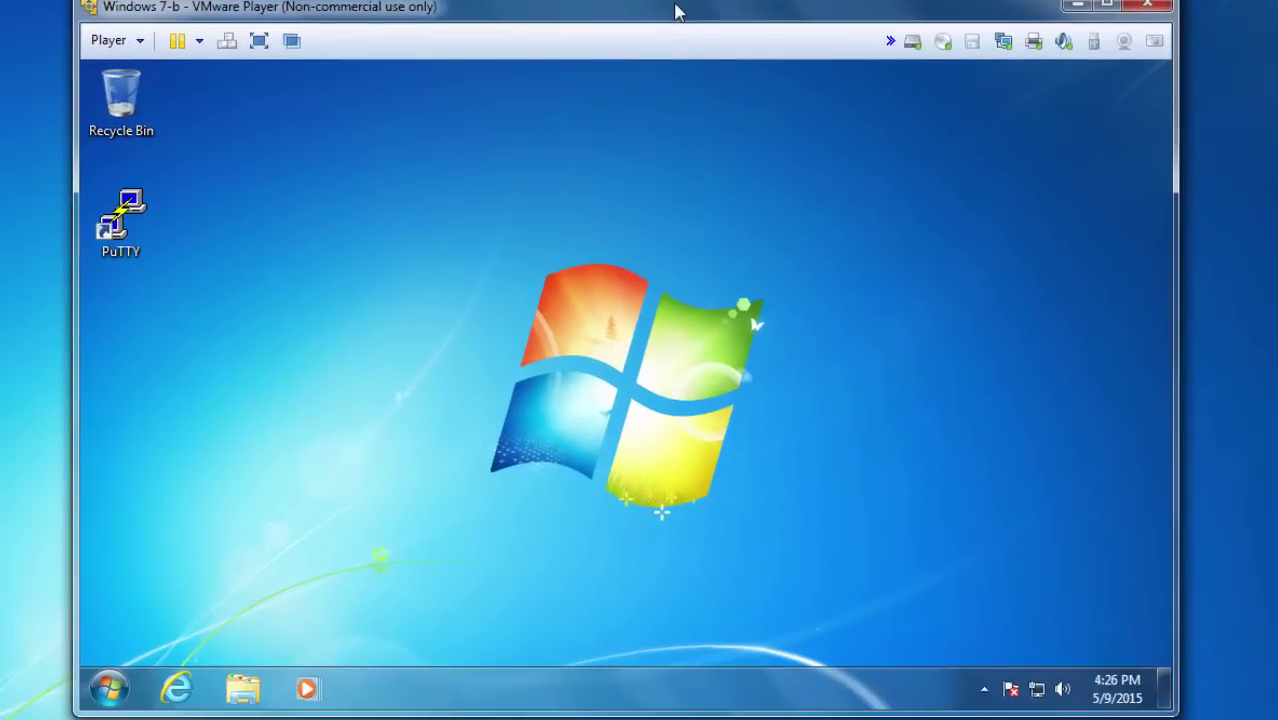
click(109, 688)
click(413, 413)
drag(614, 158, 646, 97)
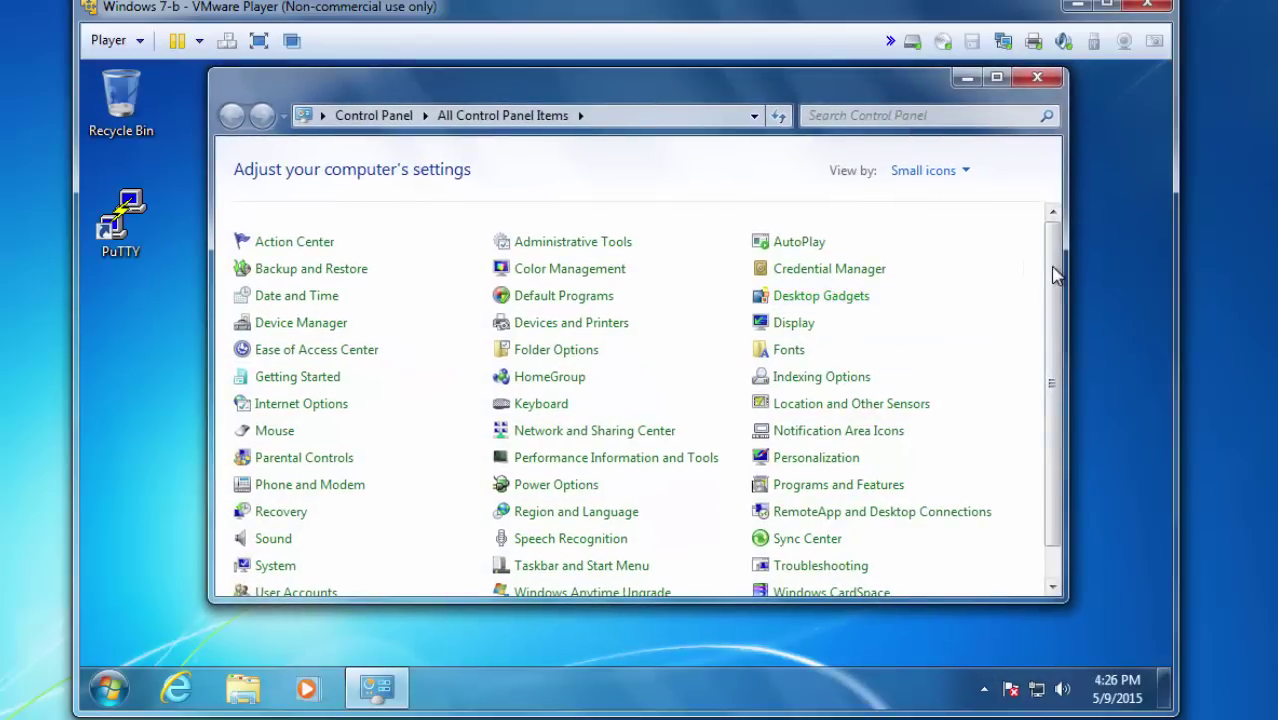
drag(1053, 286, 1052, 328)
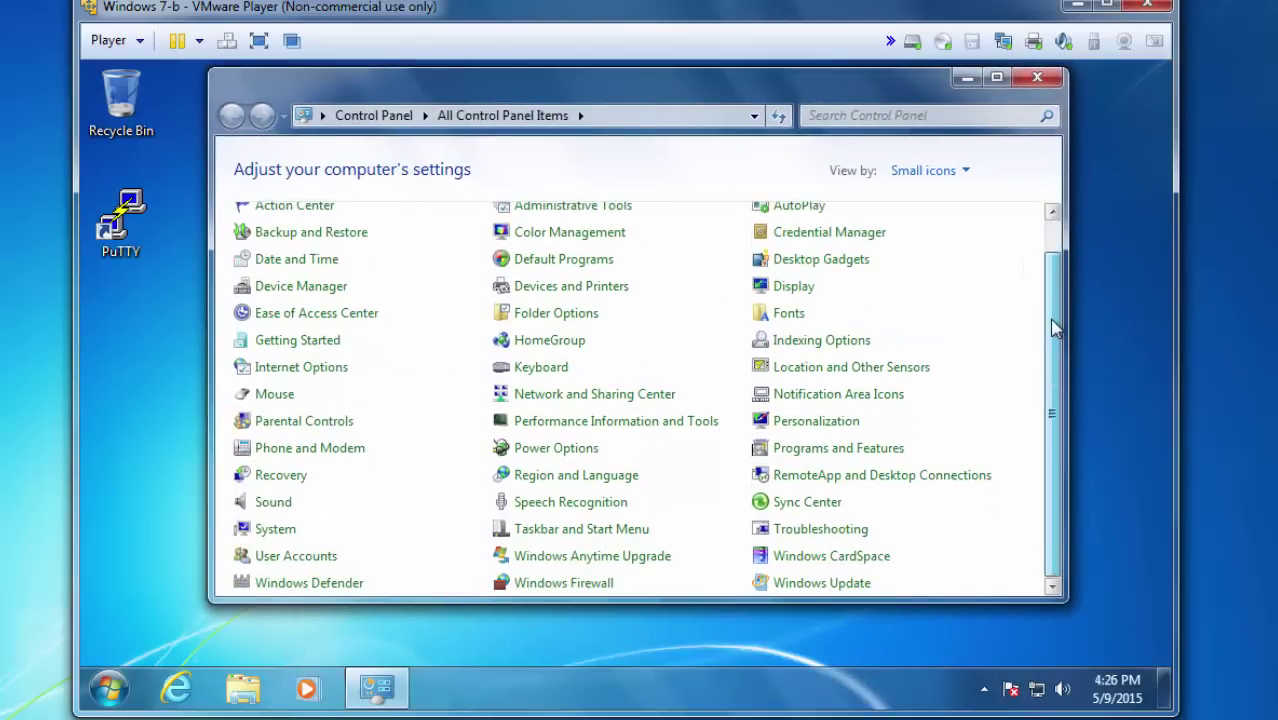
Create a new Administrator account named testuser under User Accounts.
click(296, 557)
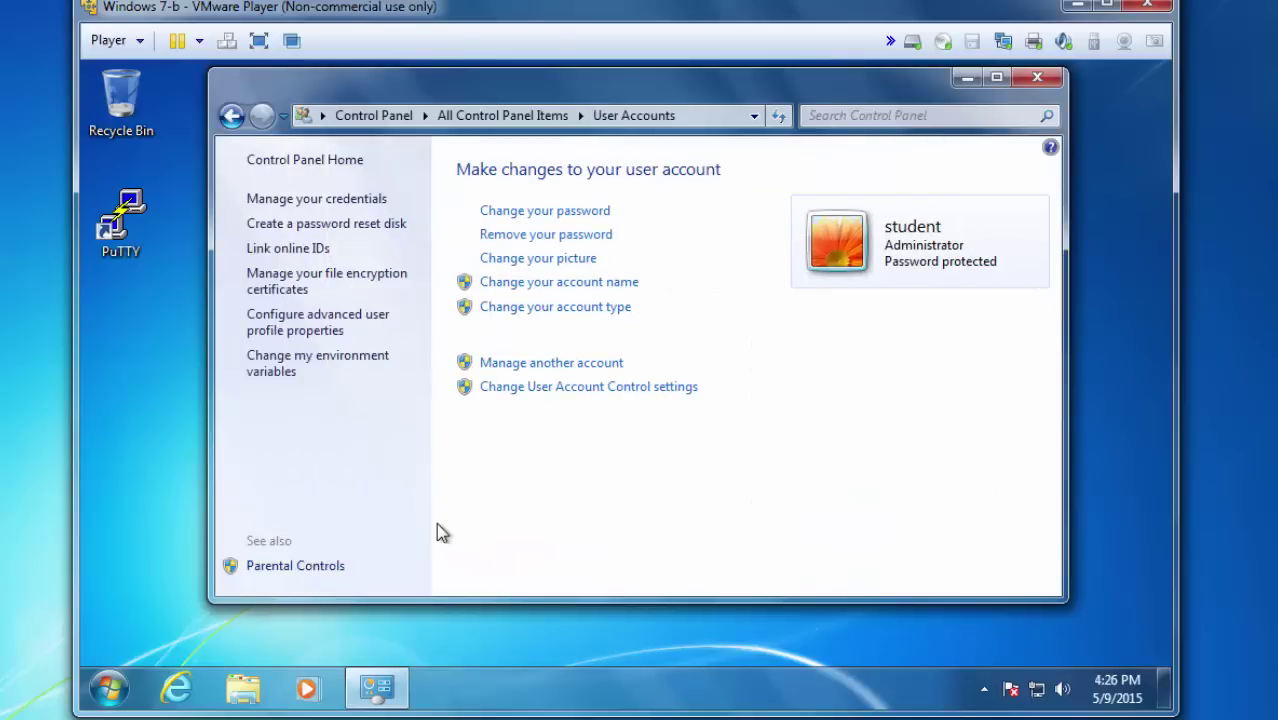
click(555, 365)
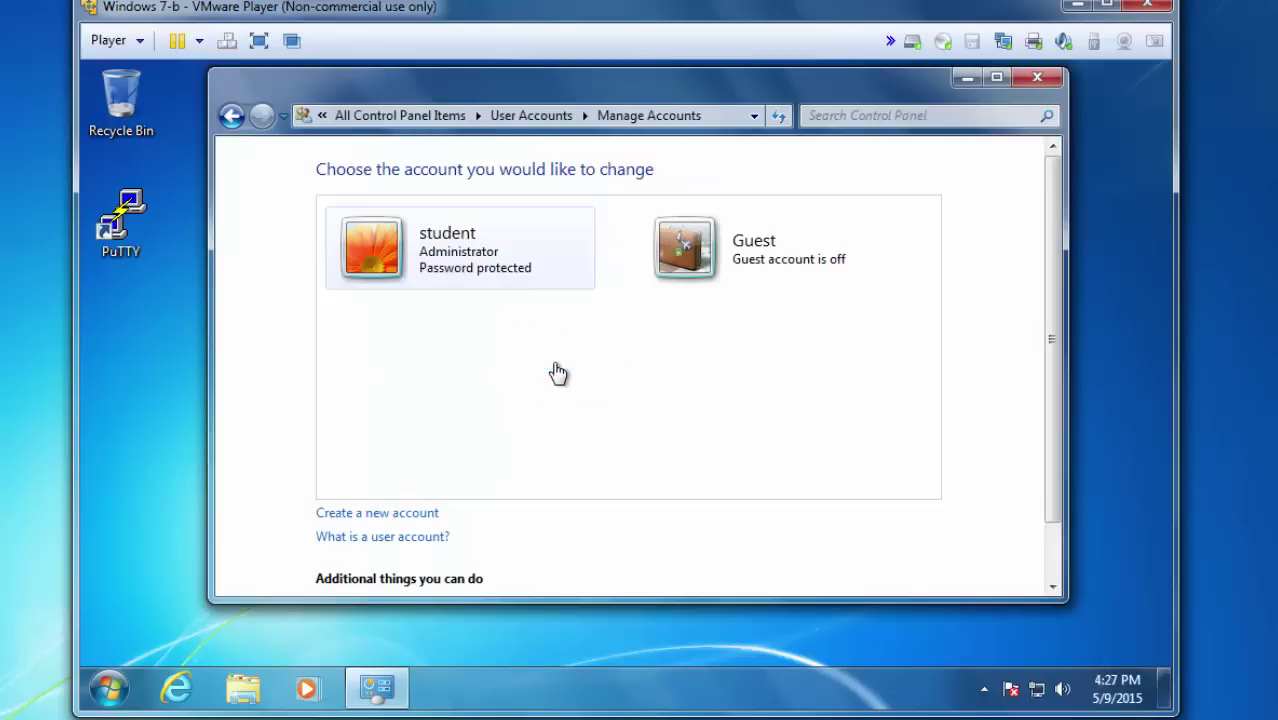
click(376, 513)
text(testuser)
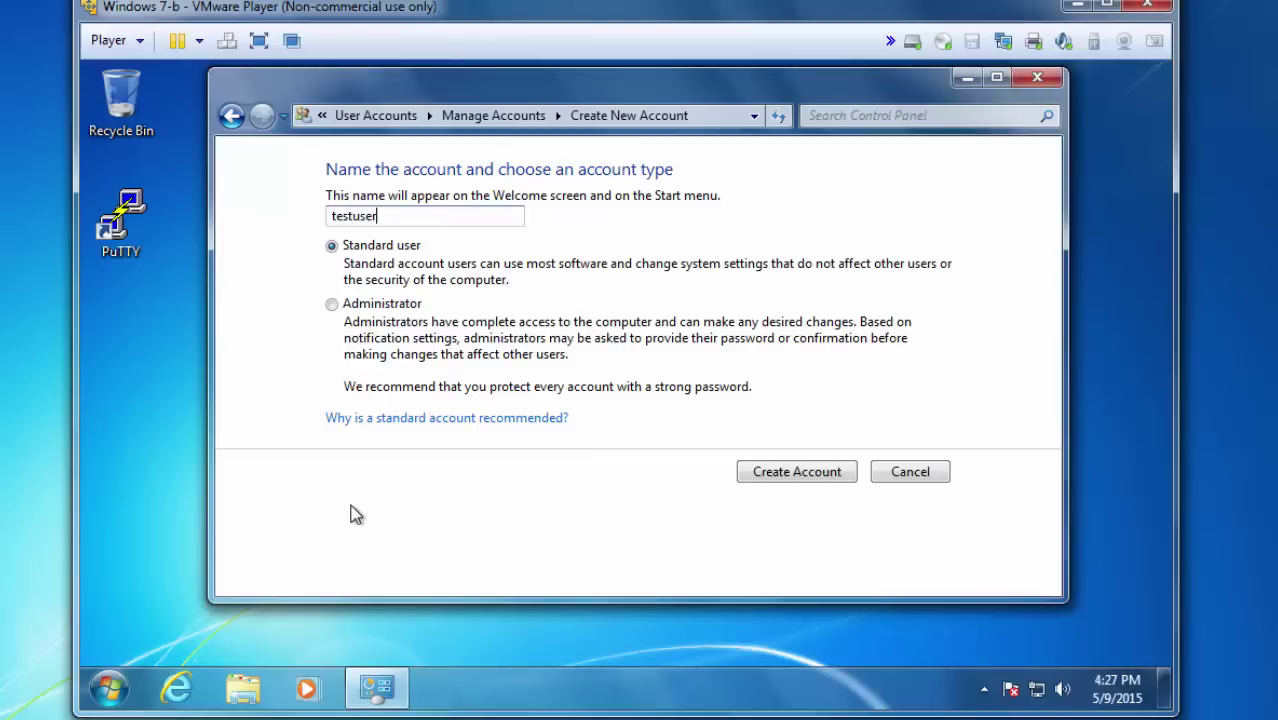
click(331, 305)
click(799, 477)
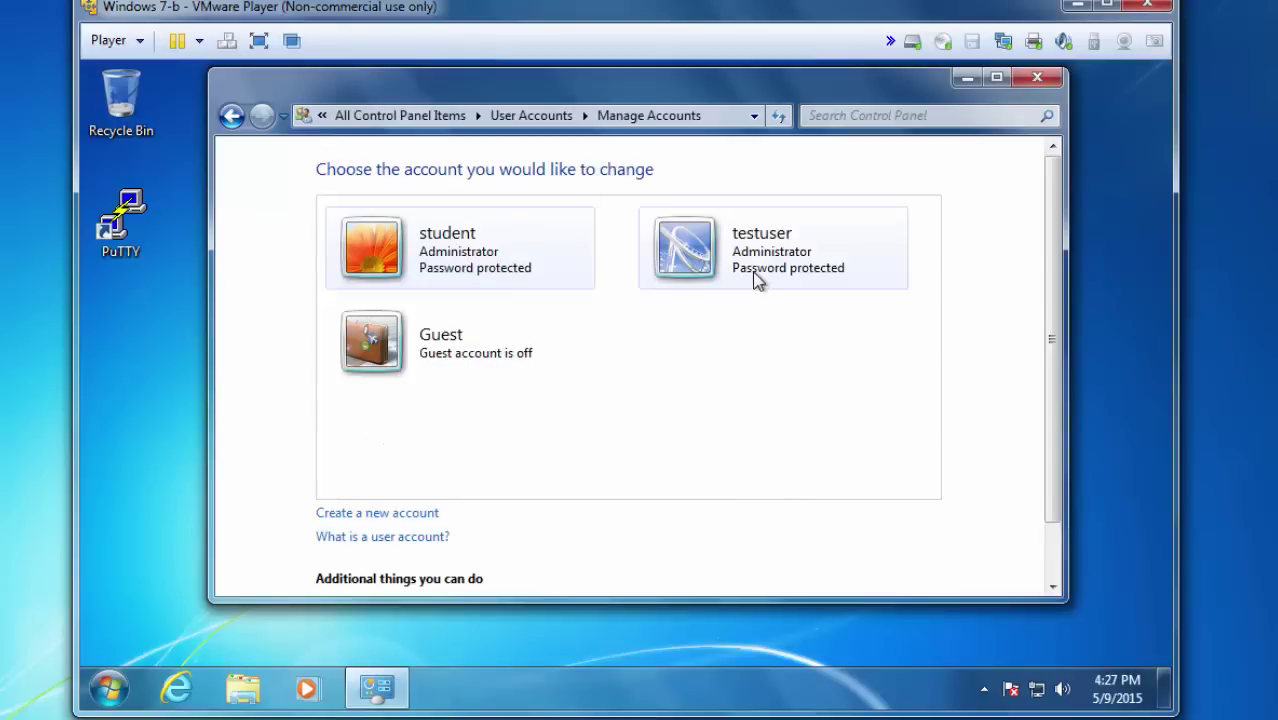
Open testuser's password change page and copy the random password prepared in Notepad.
click(759, 257)
click(401, 232)
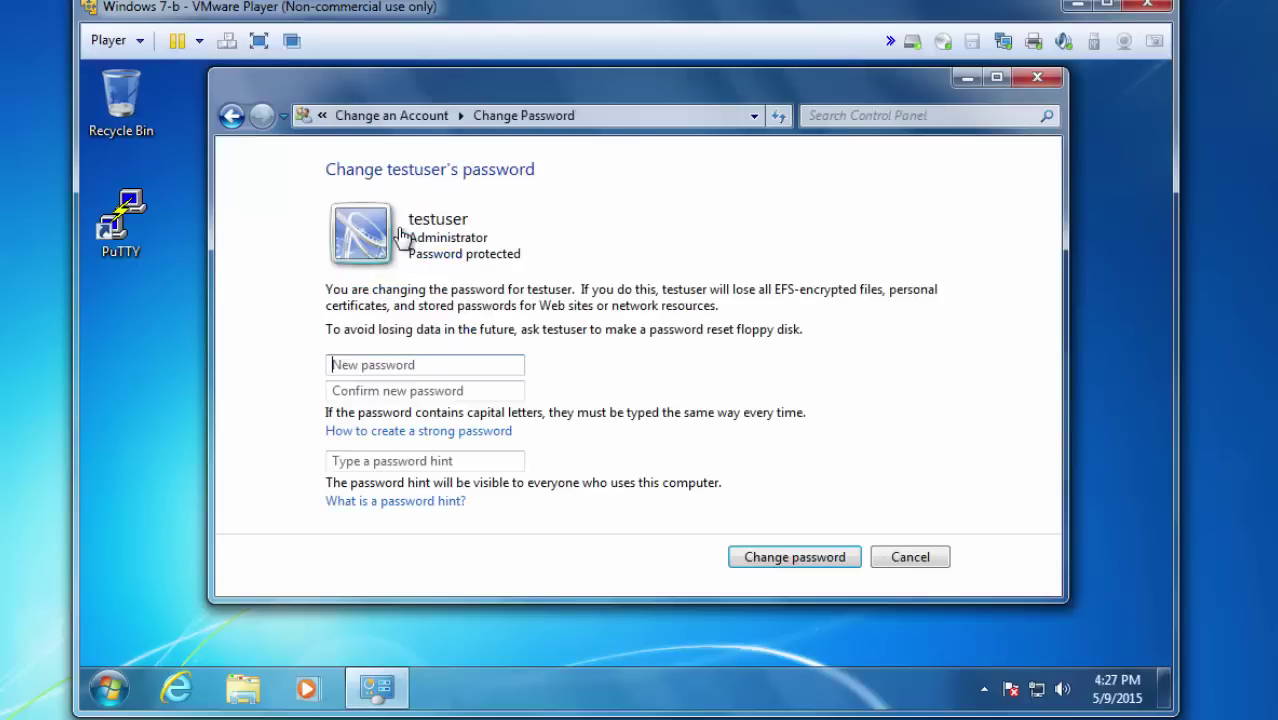
click(345, 365)
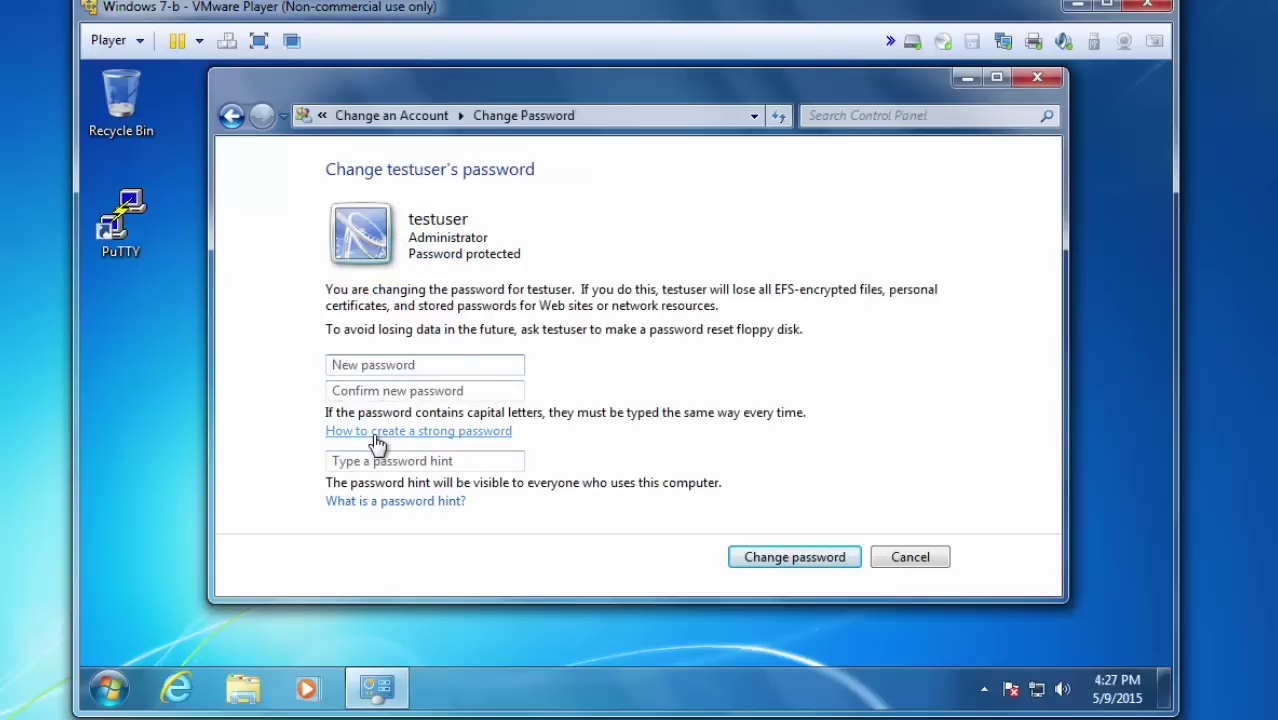
click(108, 688)
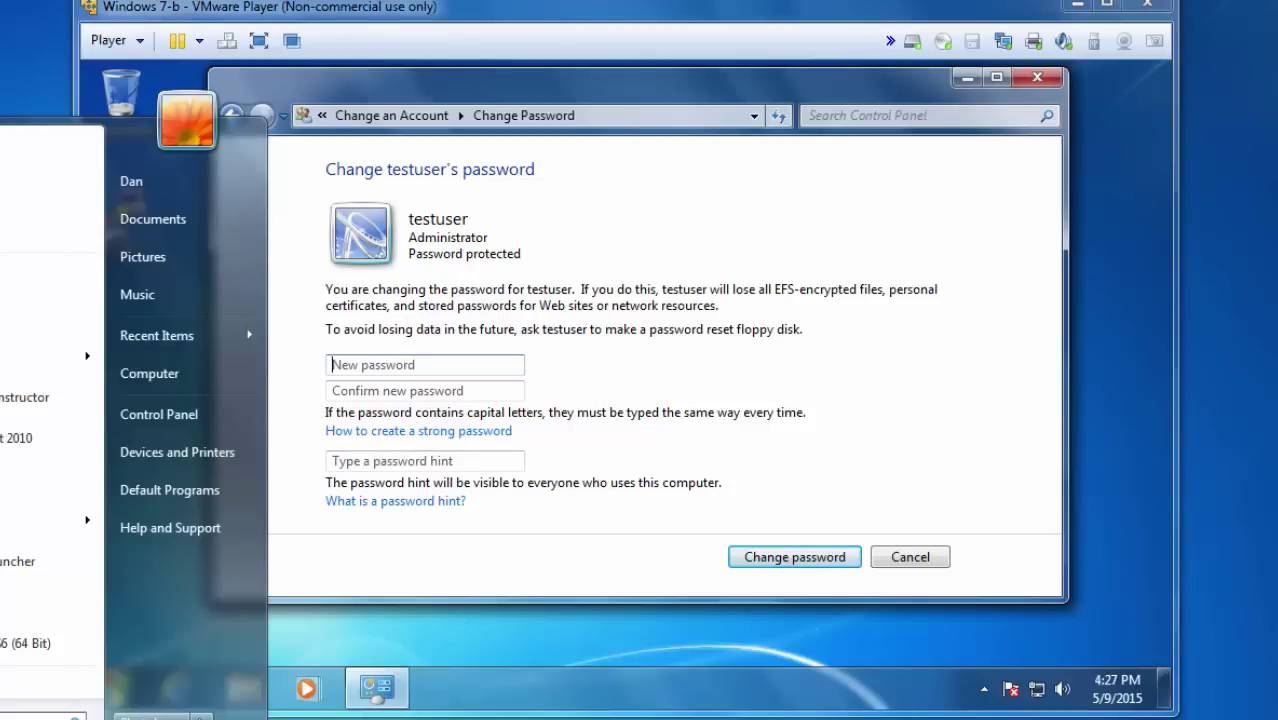
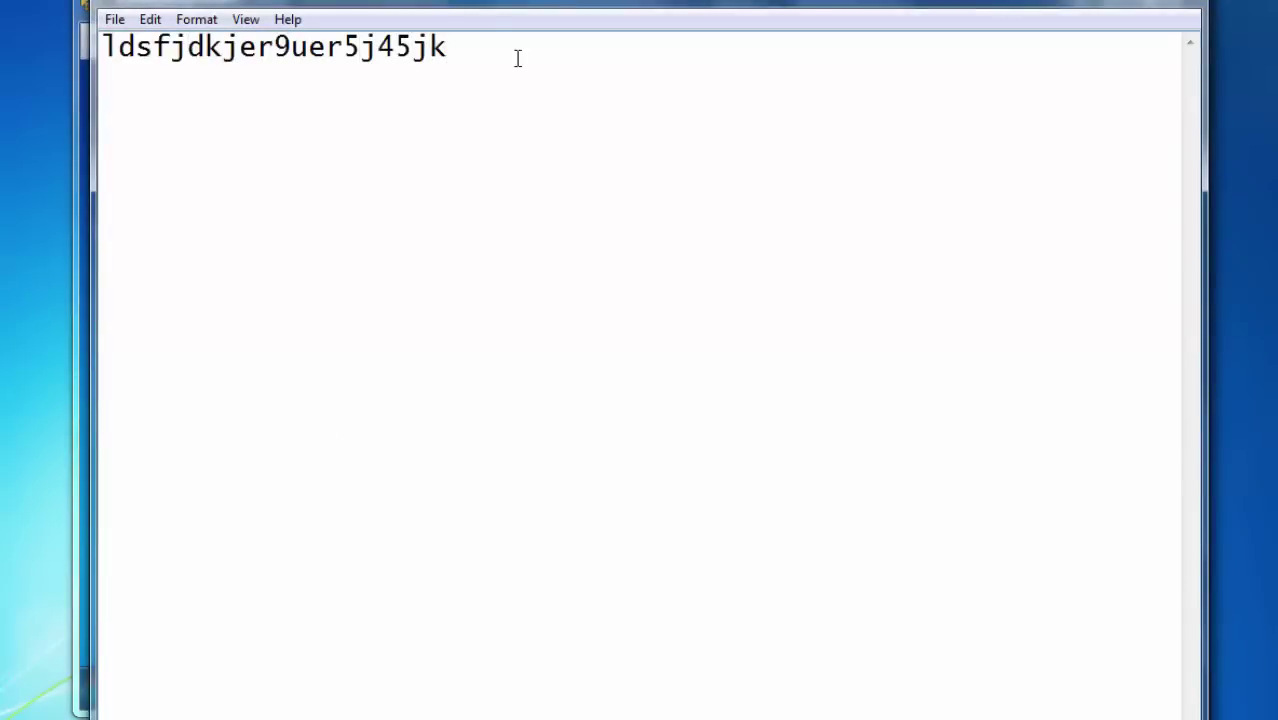
drag(450, 48, 66, 62)
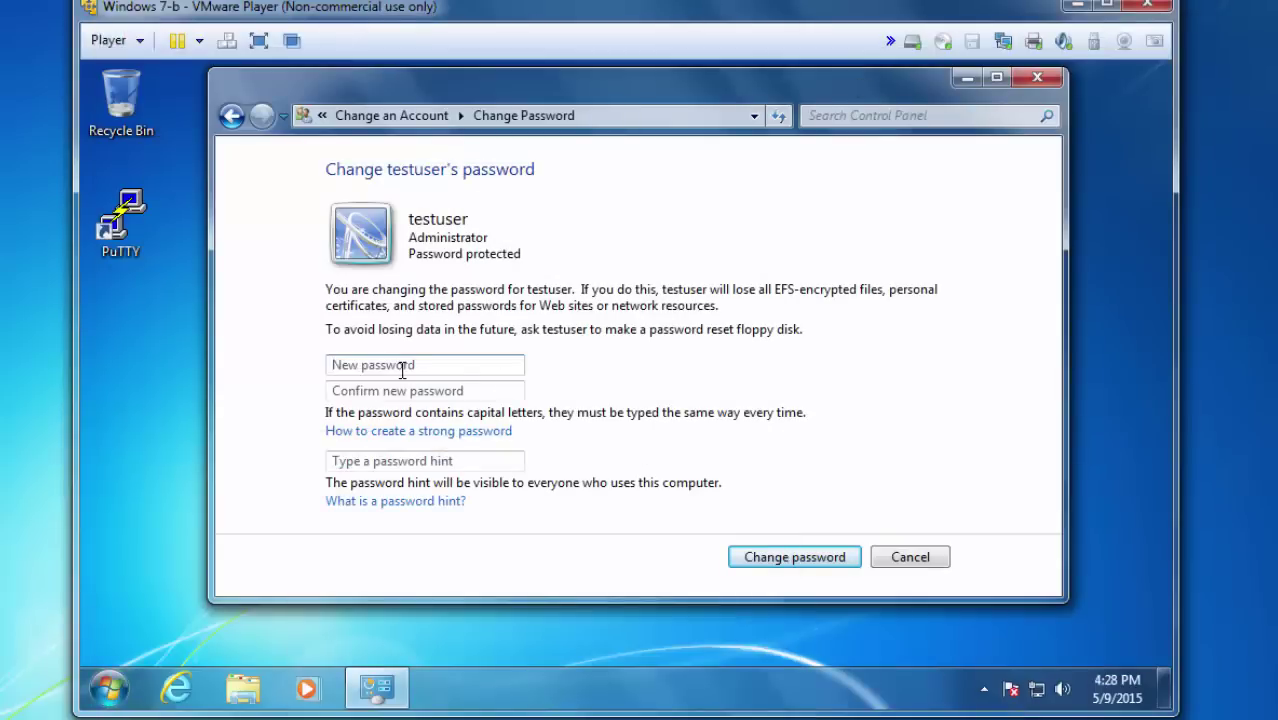
Paste the password into New password and Confirm, then apply it to testuser.
click(399, 369)
key(ctrl+v)
click(378, 393)
key(ctrl+v)
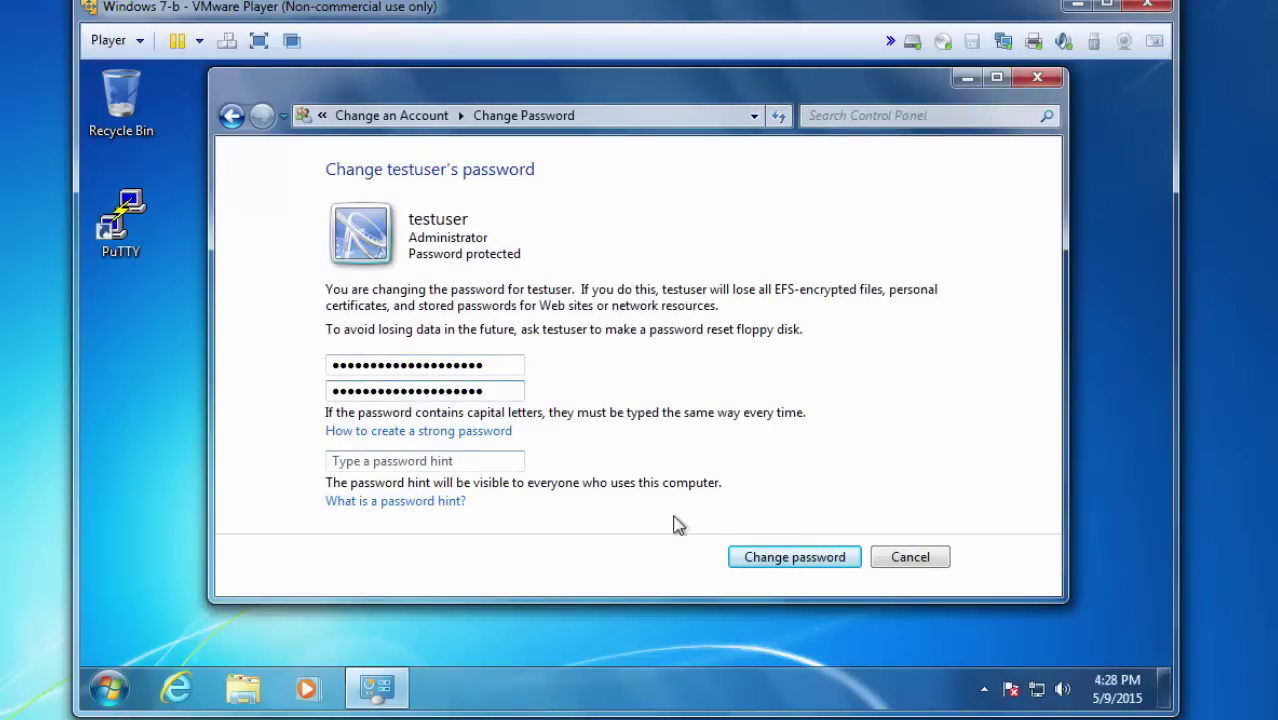
click(771, 560)
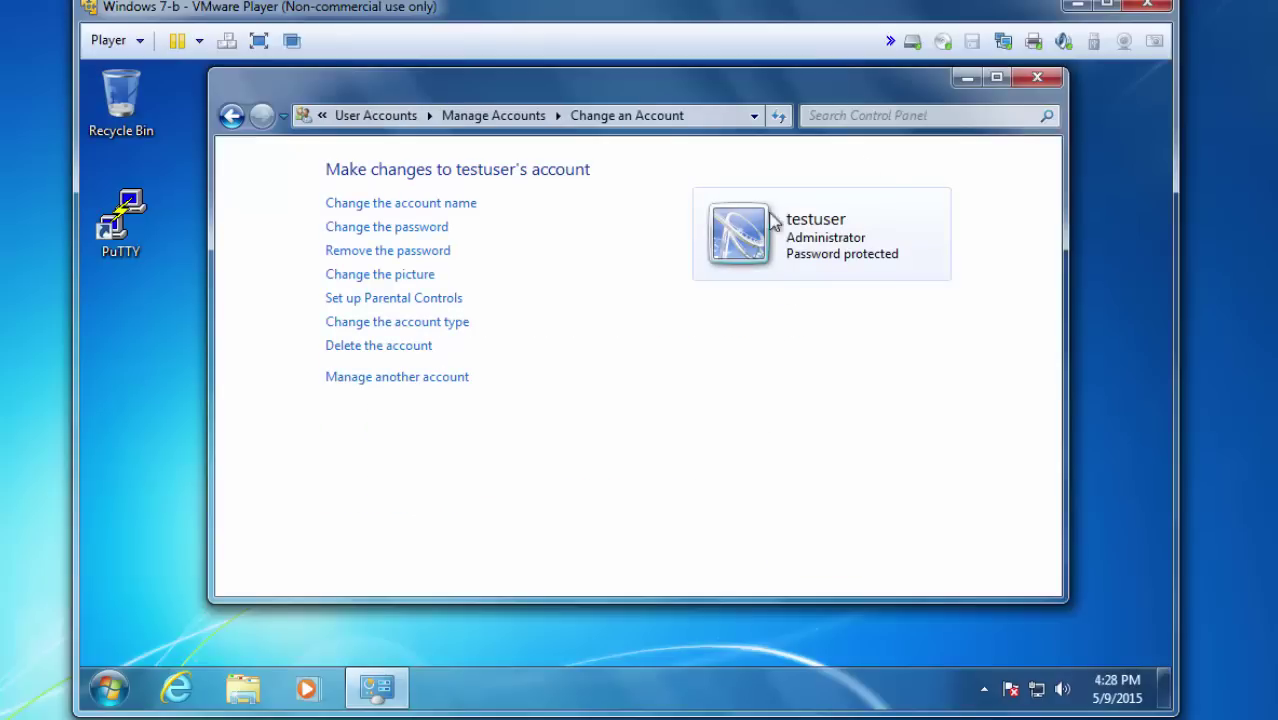
Close Control Panel, log off Windows, and pick the testuser tile at login.
click(1037, 77)
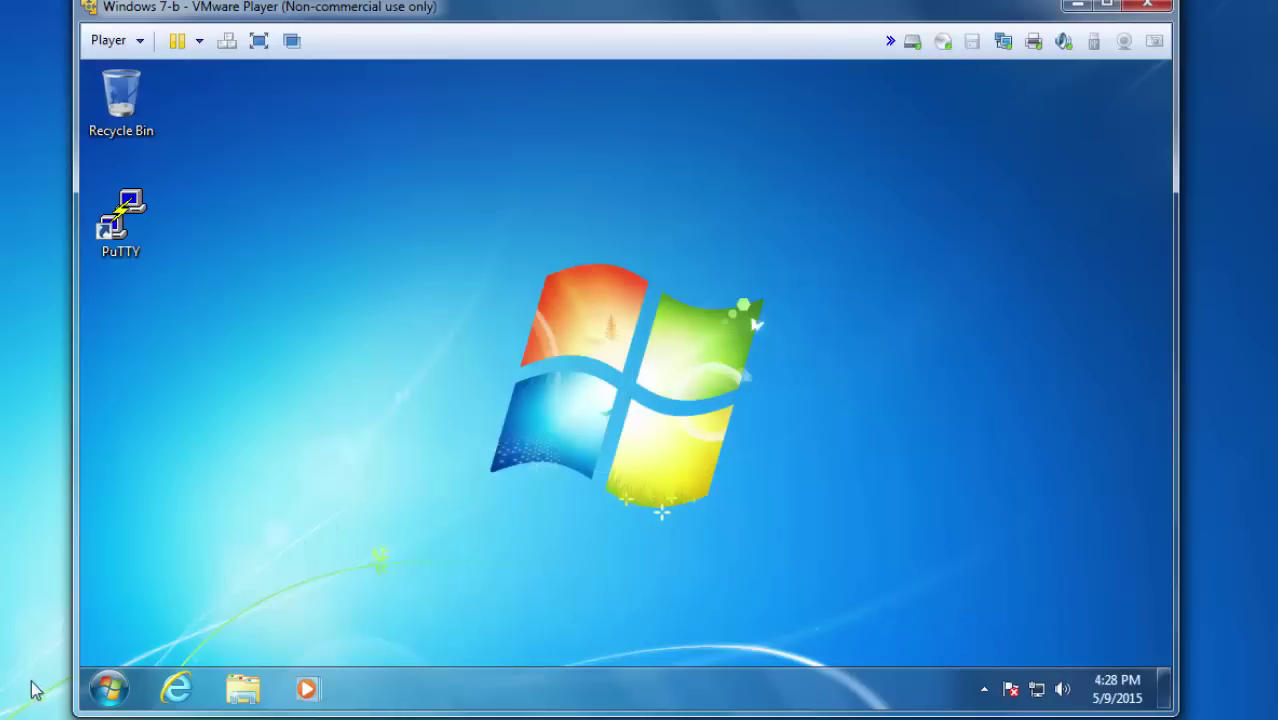
click(110, 688)
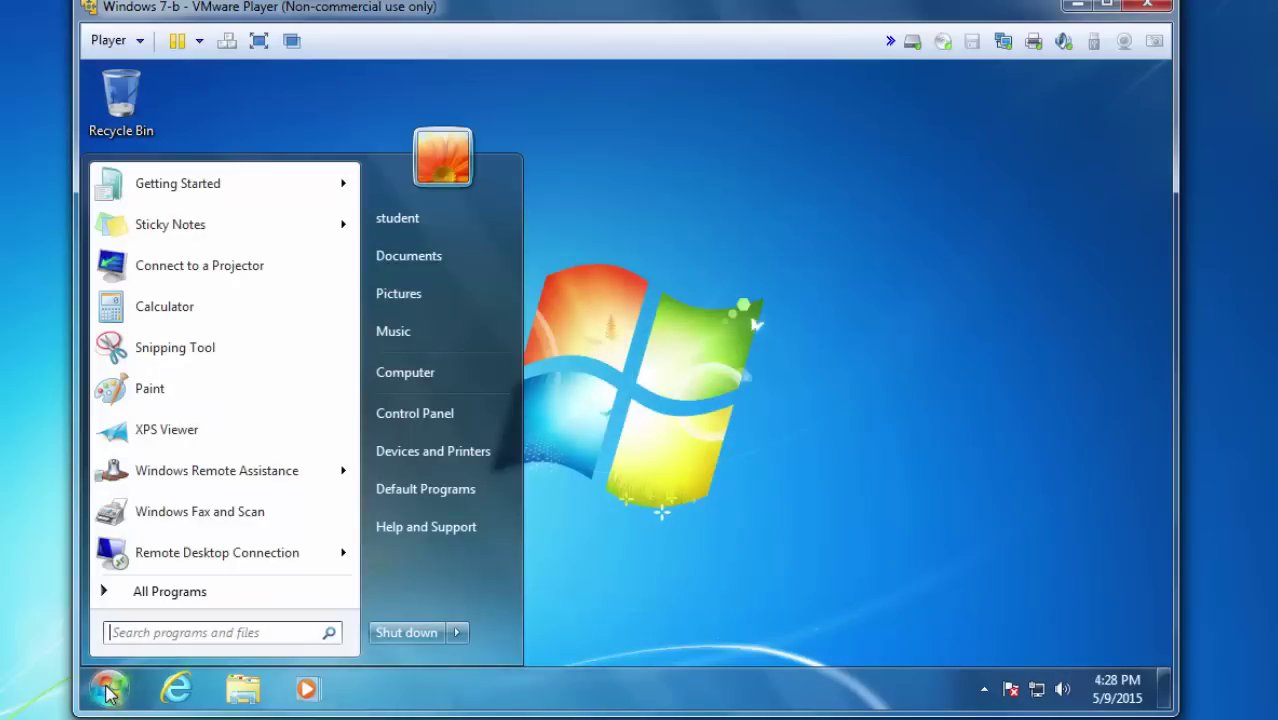
click(457, 634)
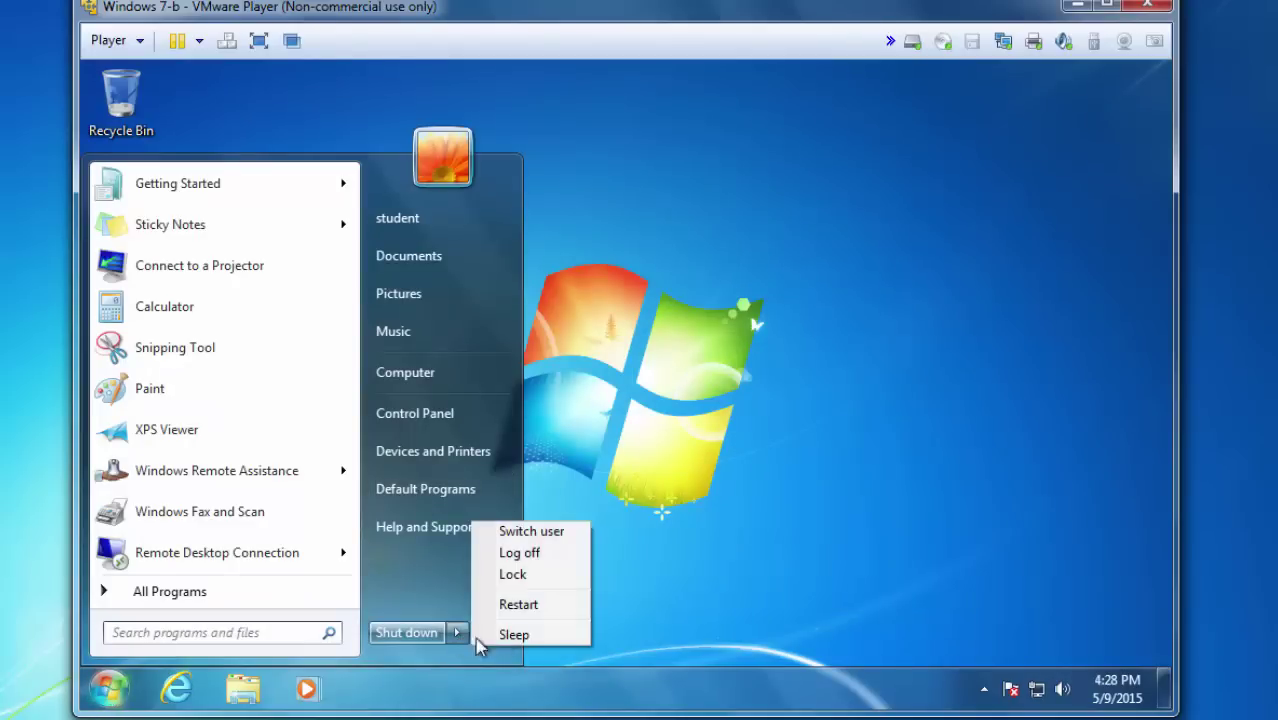
click(540, 560)
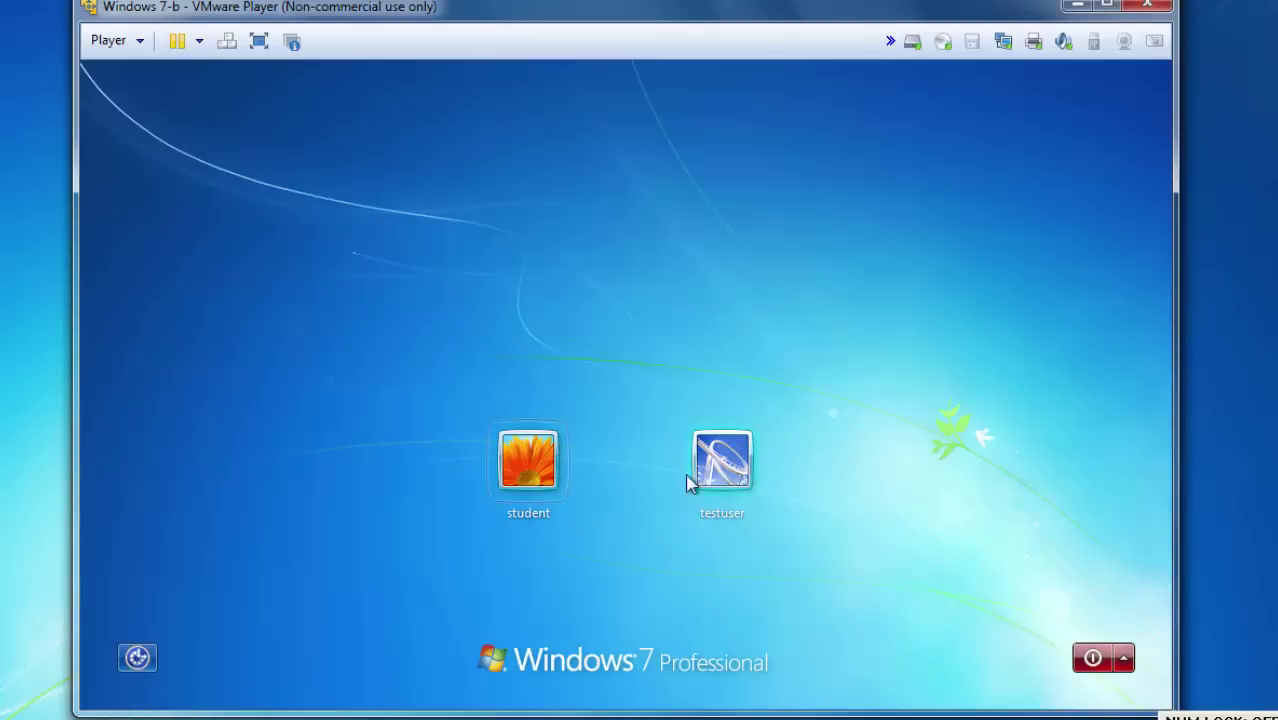
click(721, 462)
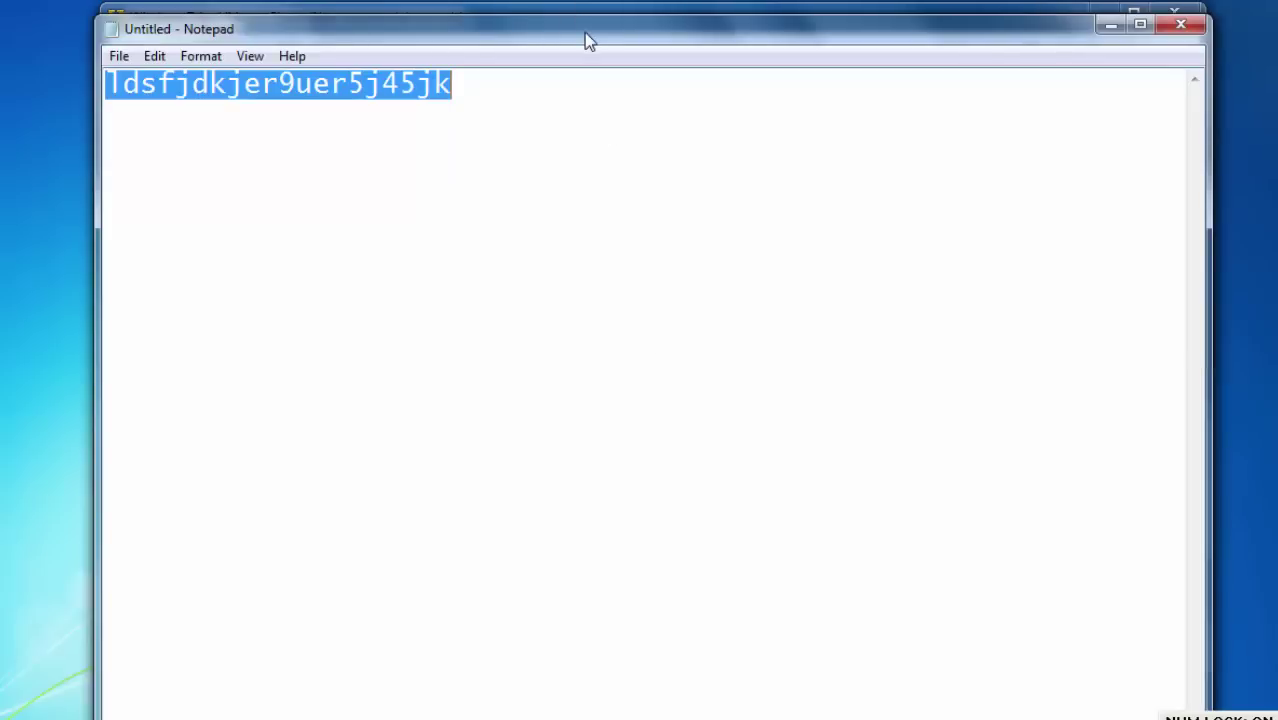
Delete the copied password line from Notepad.
drag(586, 33, 583, 260)
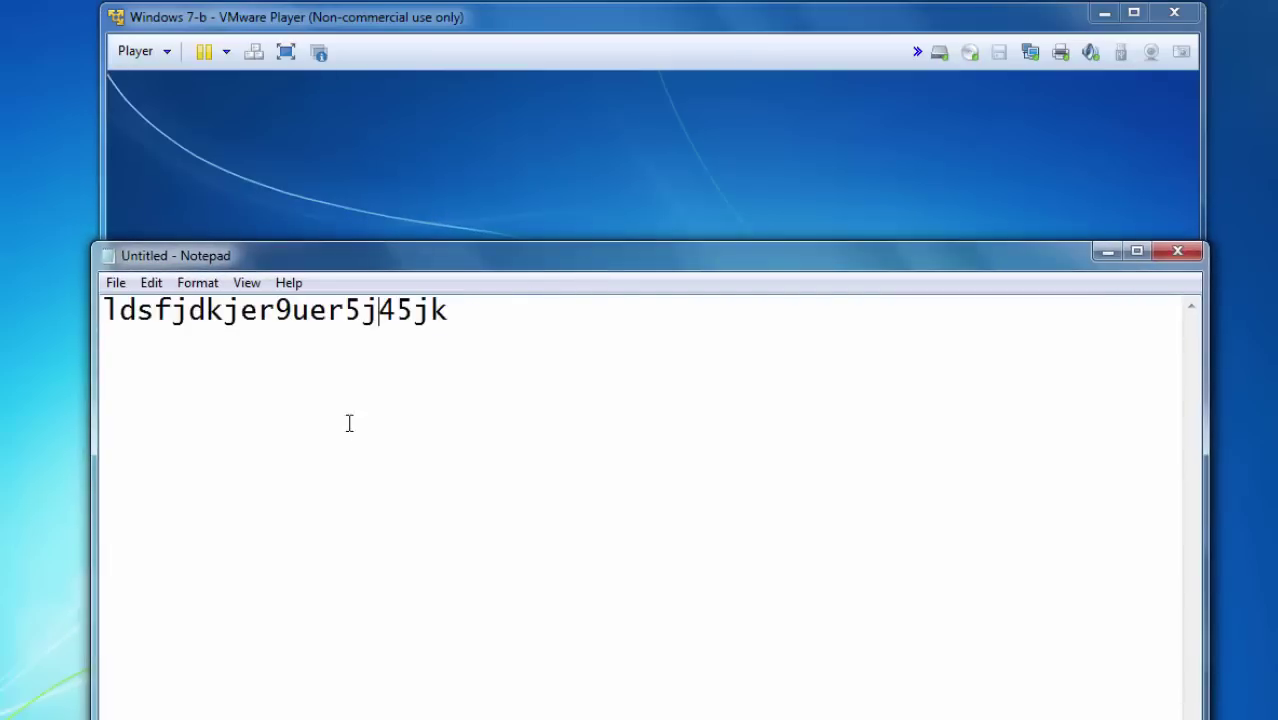
drag(474, 314, 76, 306)
key(BackSpace)
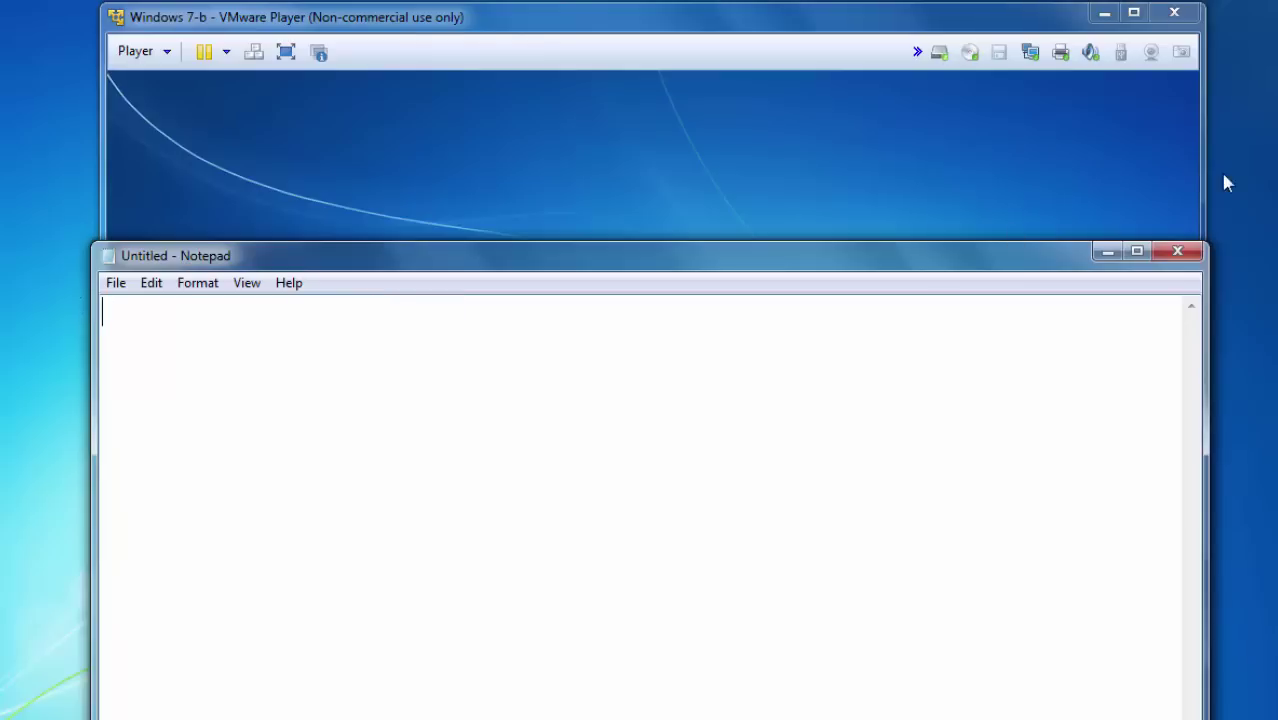
Close Notepad.
click(1178, 252)
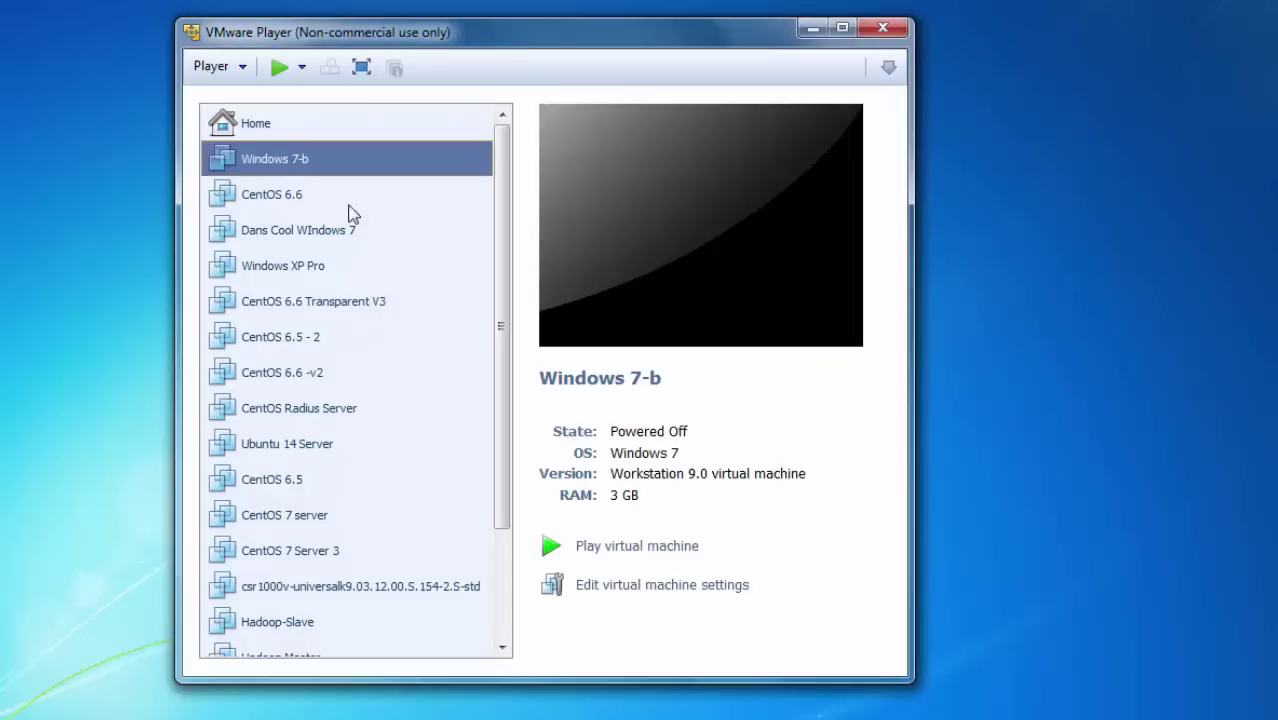
Set the CD/DVD (IDE) drive to use Hiren's.BootCD.15.2.iso from the ISO images folder and confirm with OK.
click(638, 589)
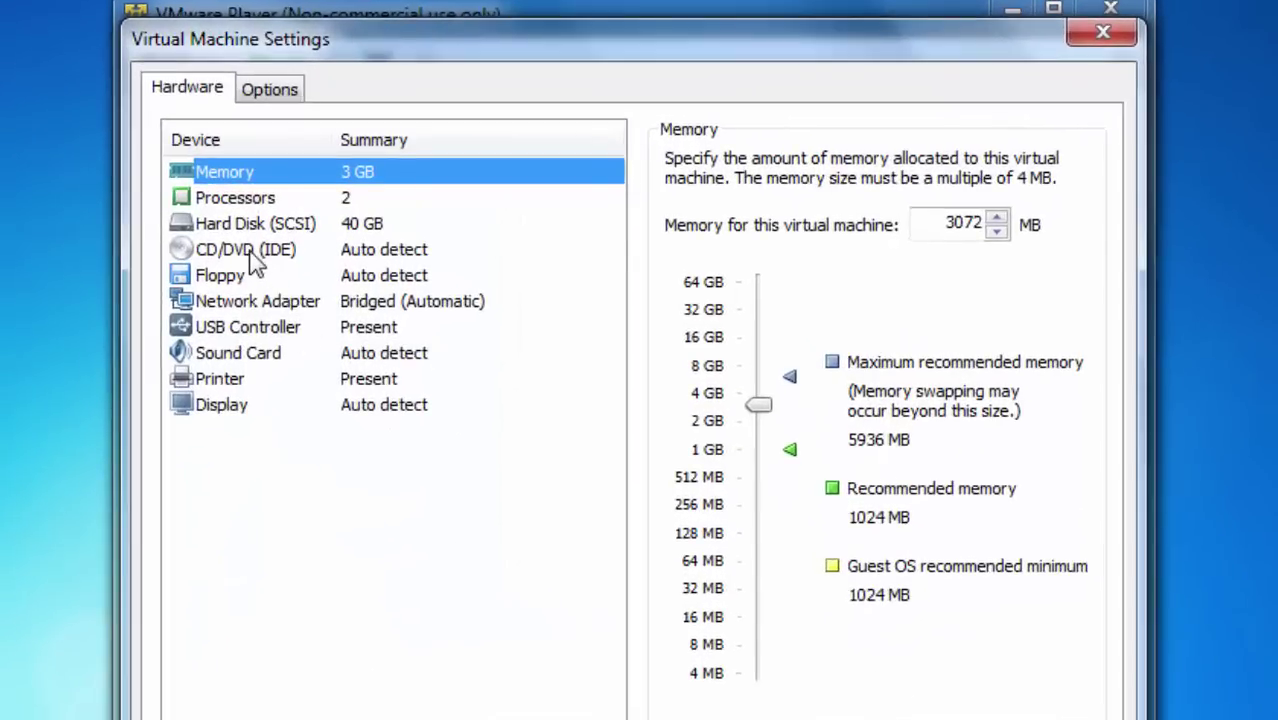
click(255, 263)
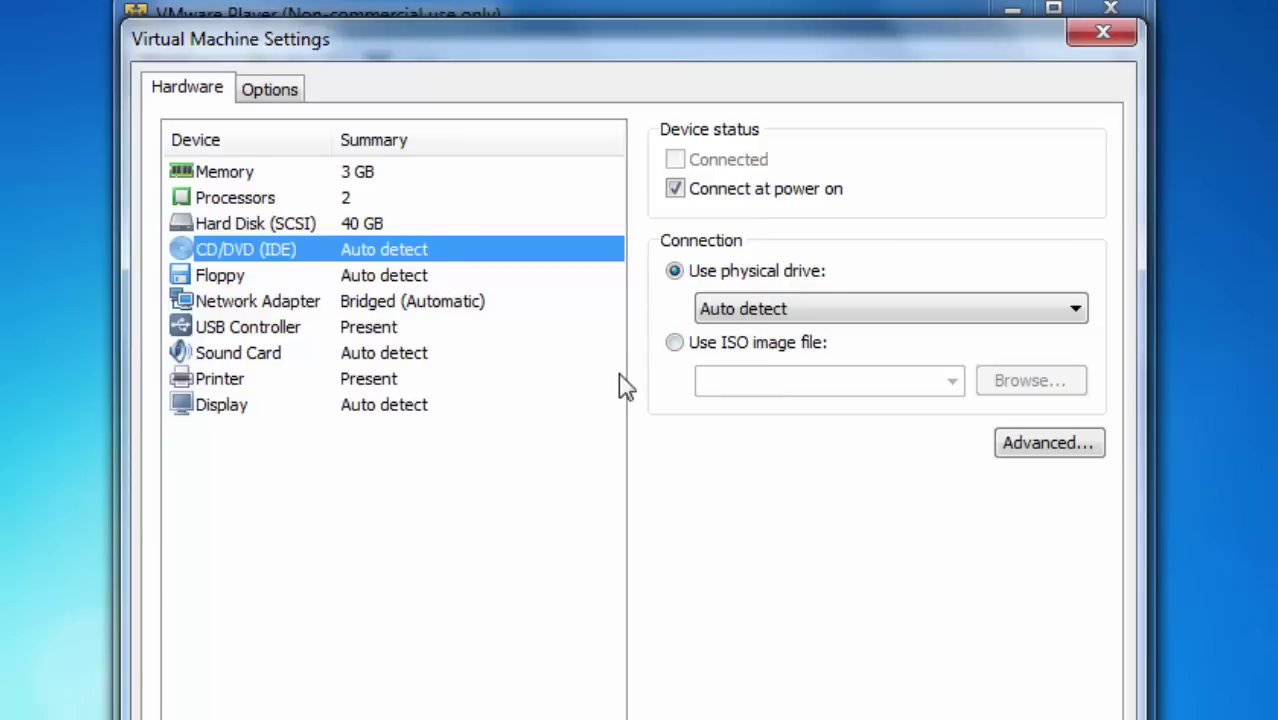
click(676, 344)
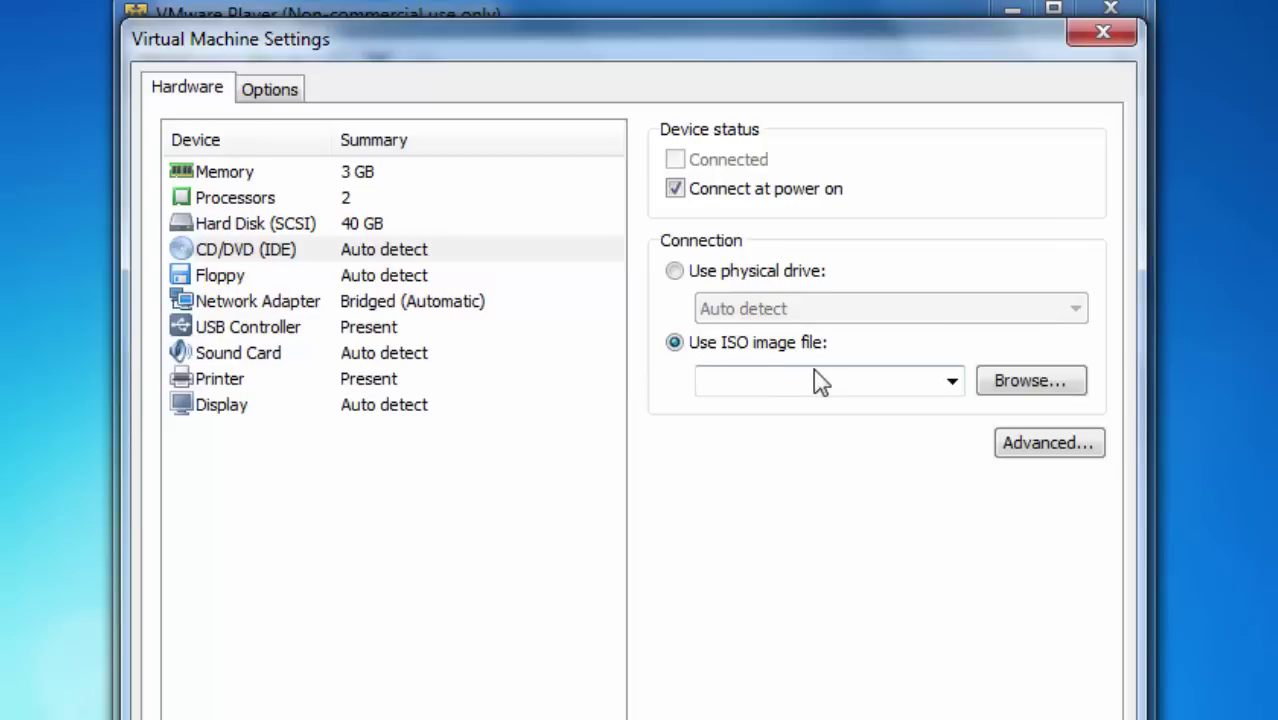
click(1018, 385)
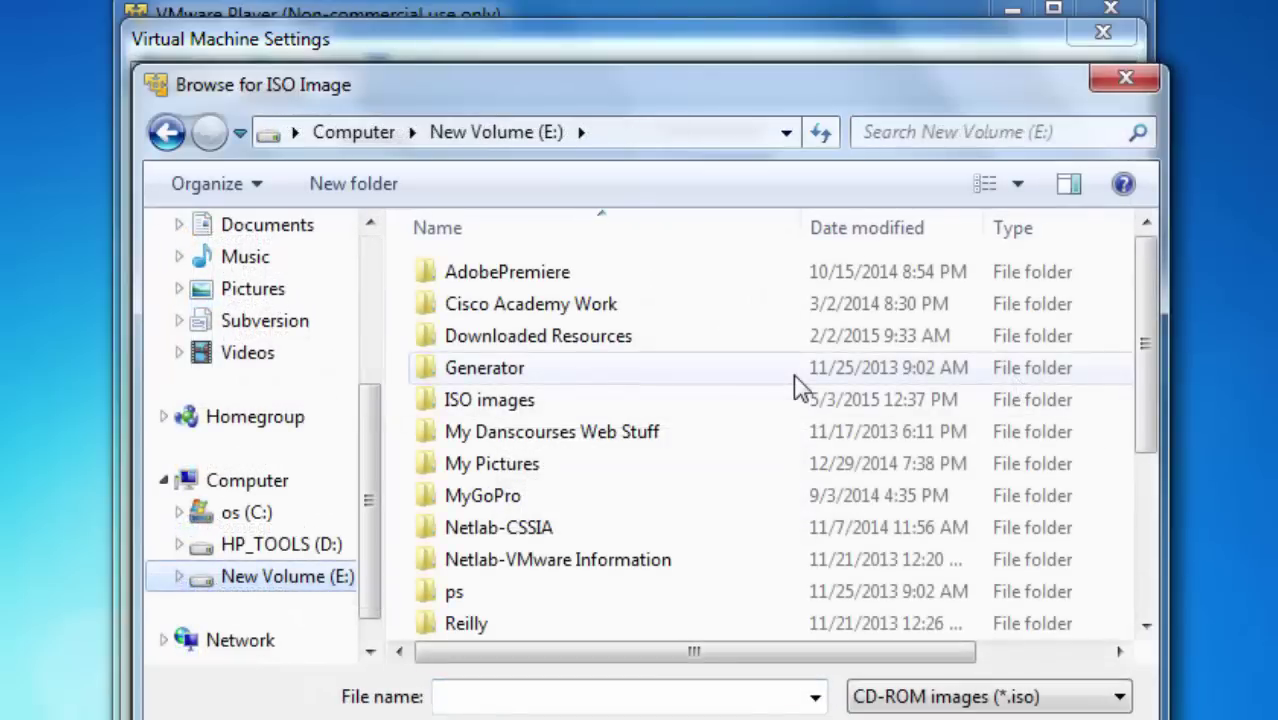
double_click(482, 400)
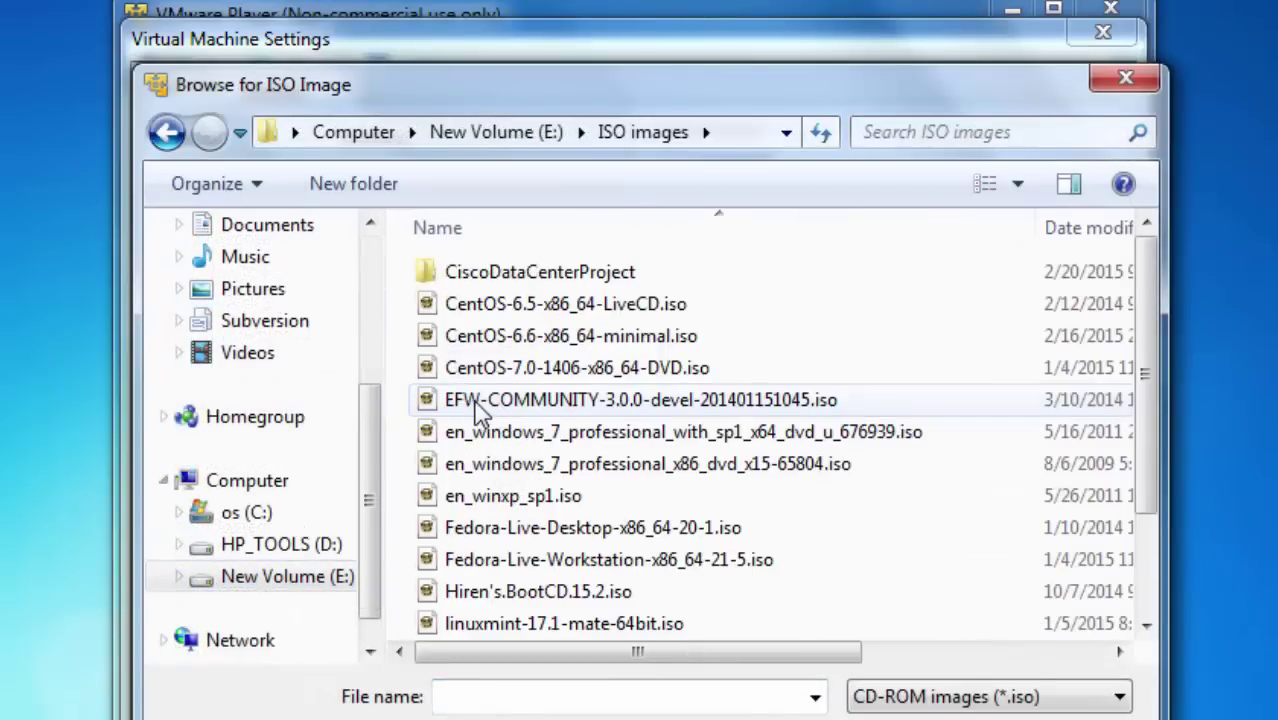
double_click(485, 594)
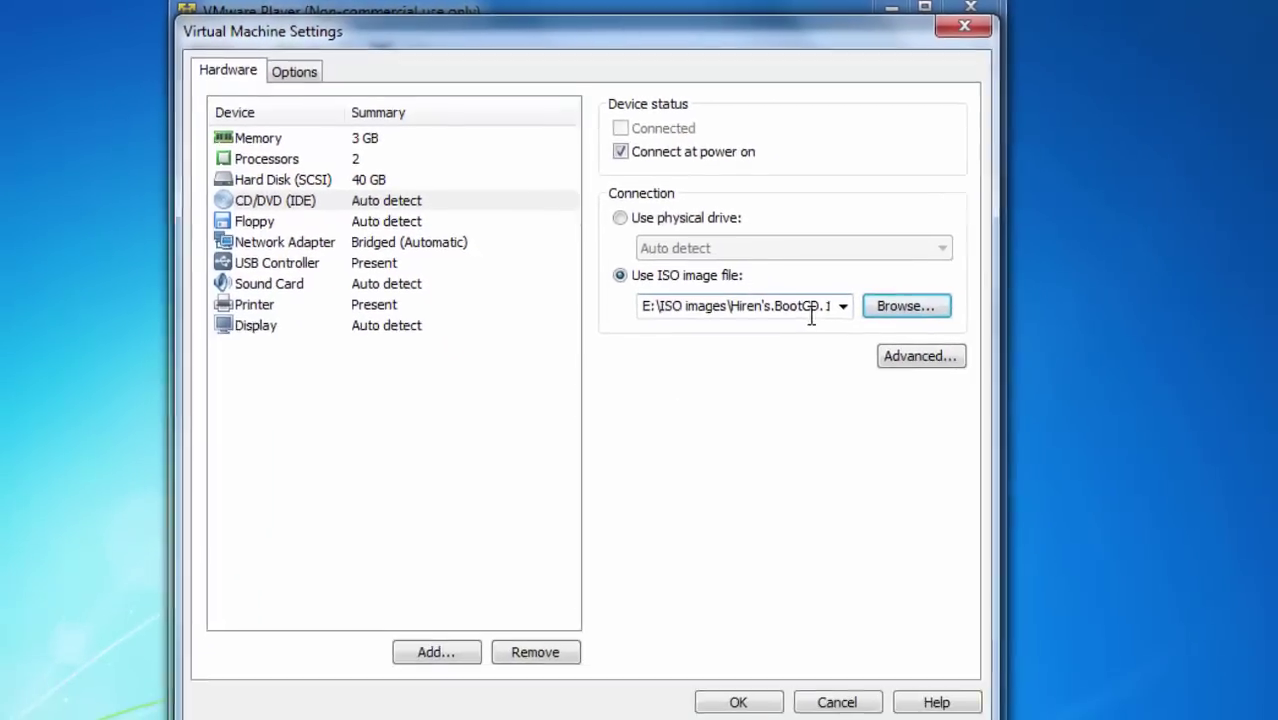
click(739, 704)
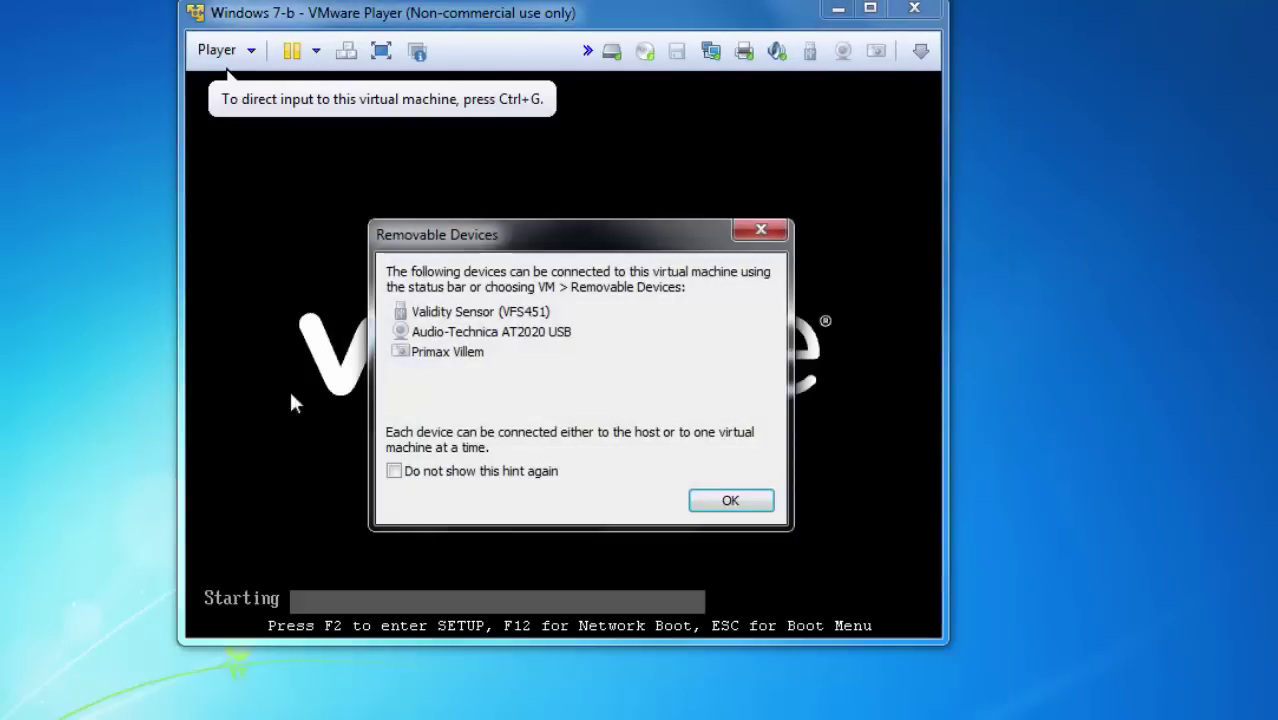
Dismiss the Removable Devices hint while the VM boots from the ISO.
click(735, 513)
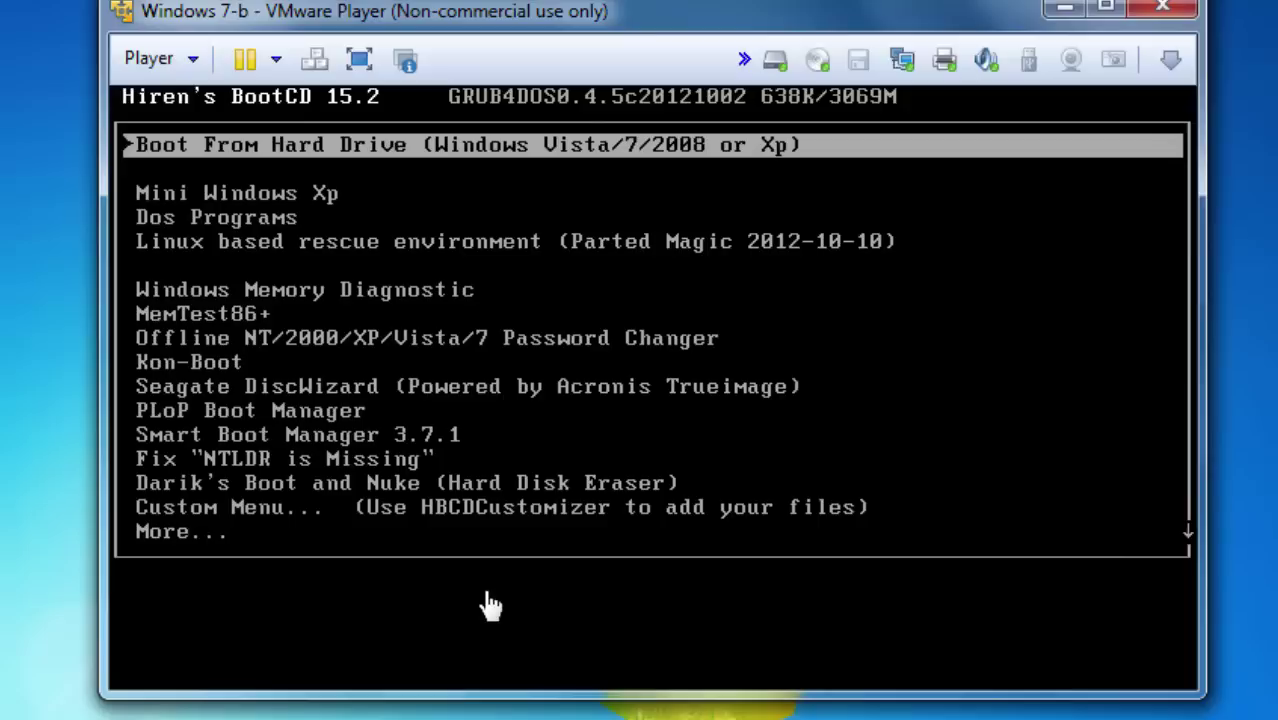
Capture input in the VM and move down two entries to Offline NT/2000/XP/Vista/7 Password Changer.
click(490, 605)
key(Down)
key(Down)
key(Down)
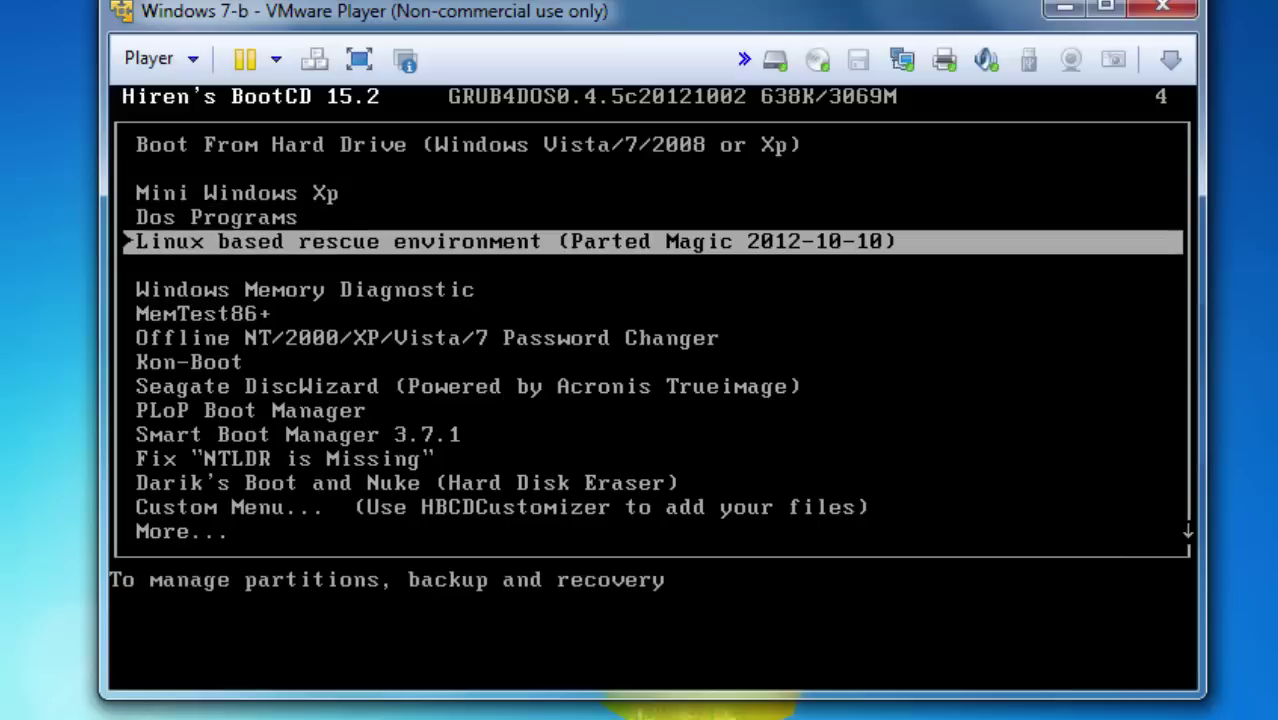
key(Down)
key(Down)
key(Down)
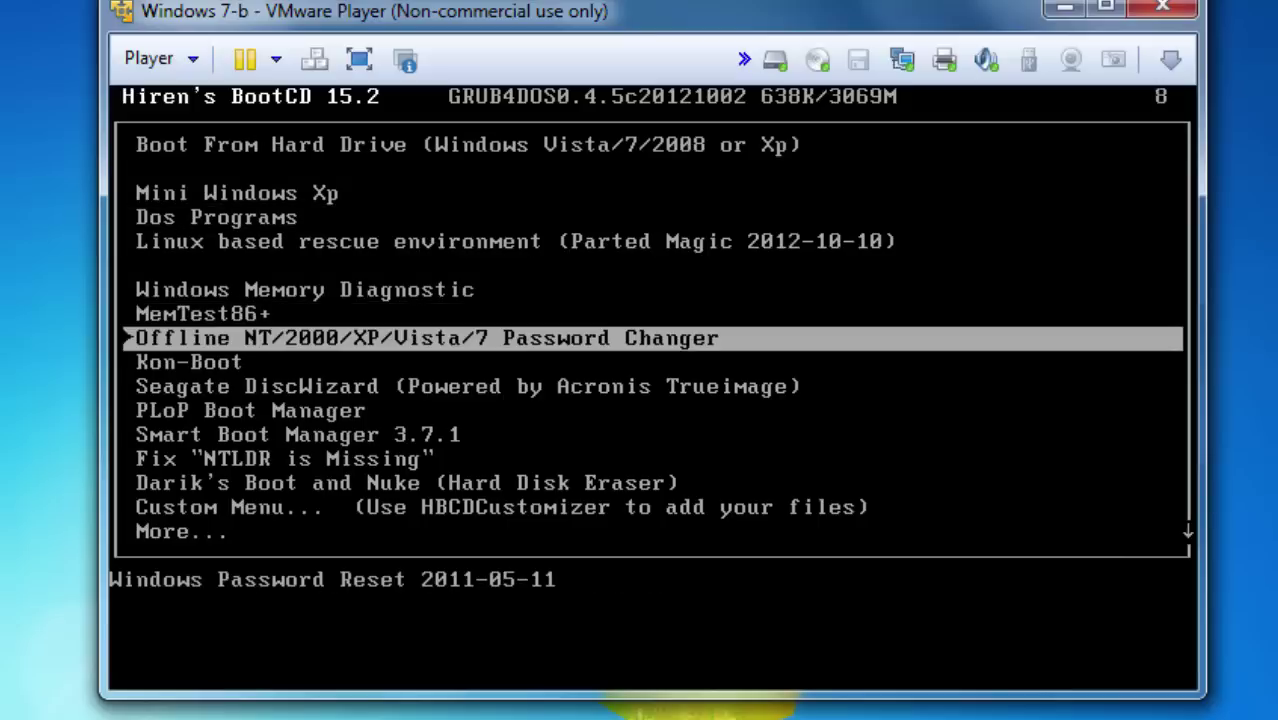
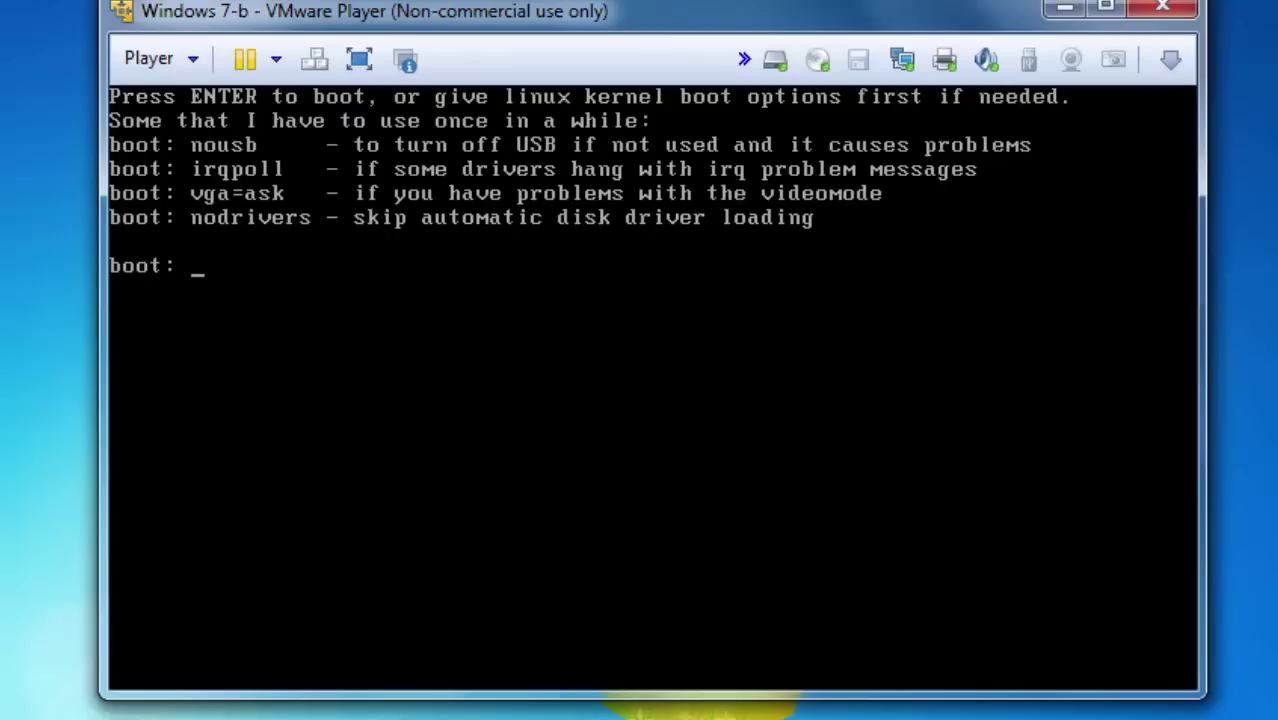
Boot the Offline NT Password Changer's Linux kernel with default options from the boot: prompt.
key(Return)
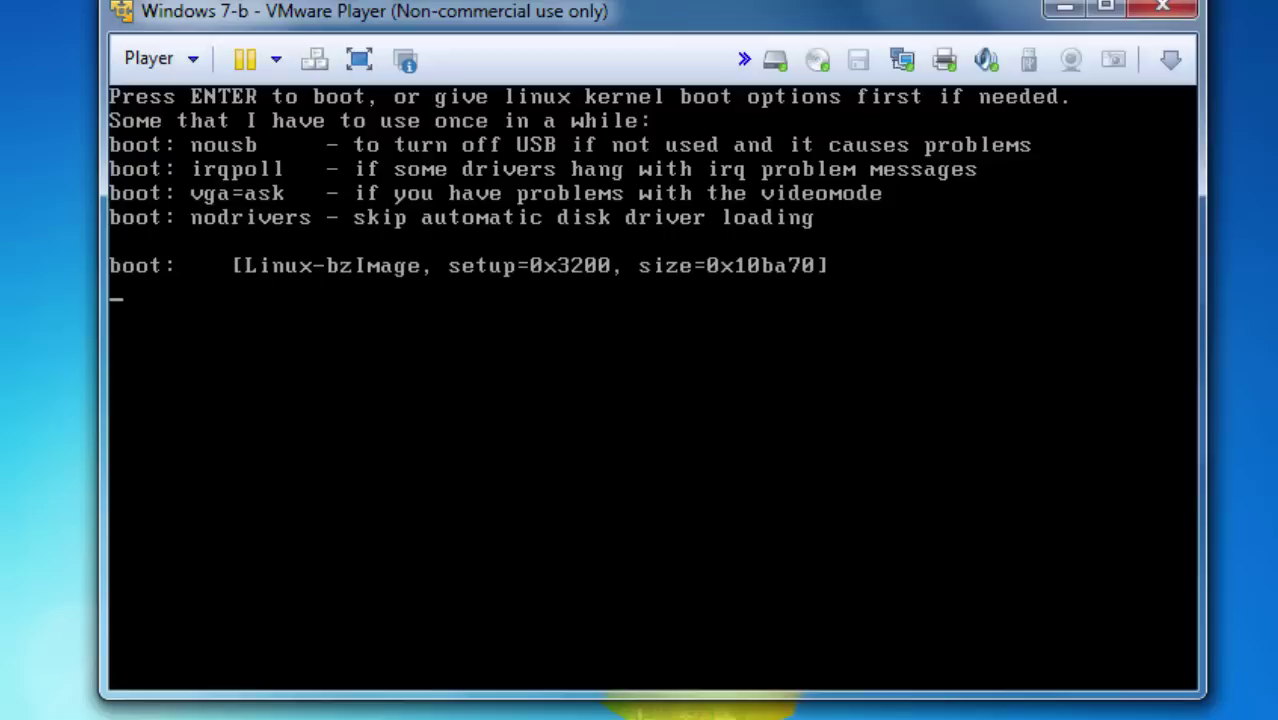
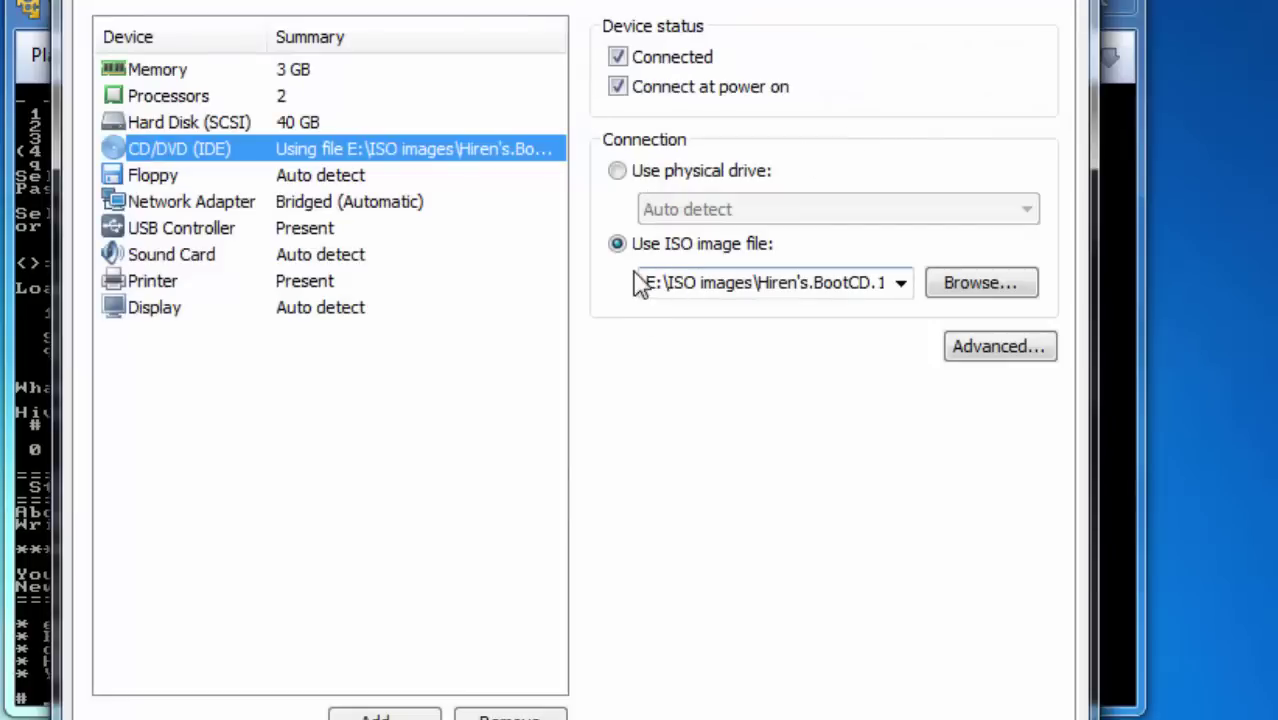
Switch the CD/DVD connection from the Hiren's BootCD ISO to the auto-detected physical drive.
click(617, 172)
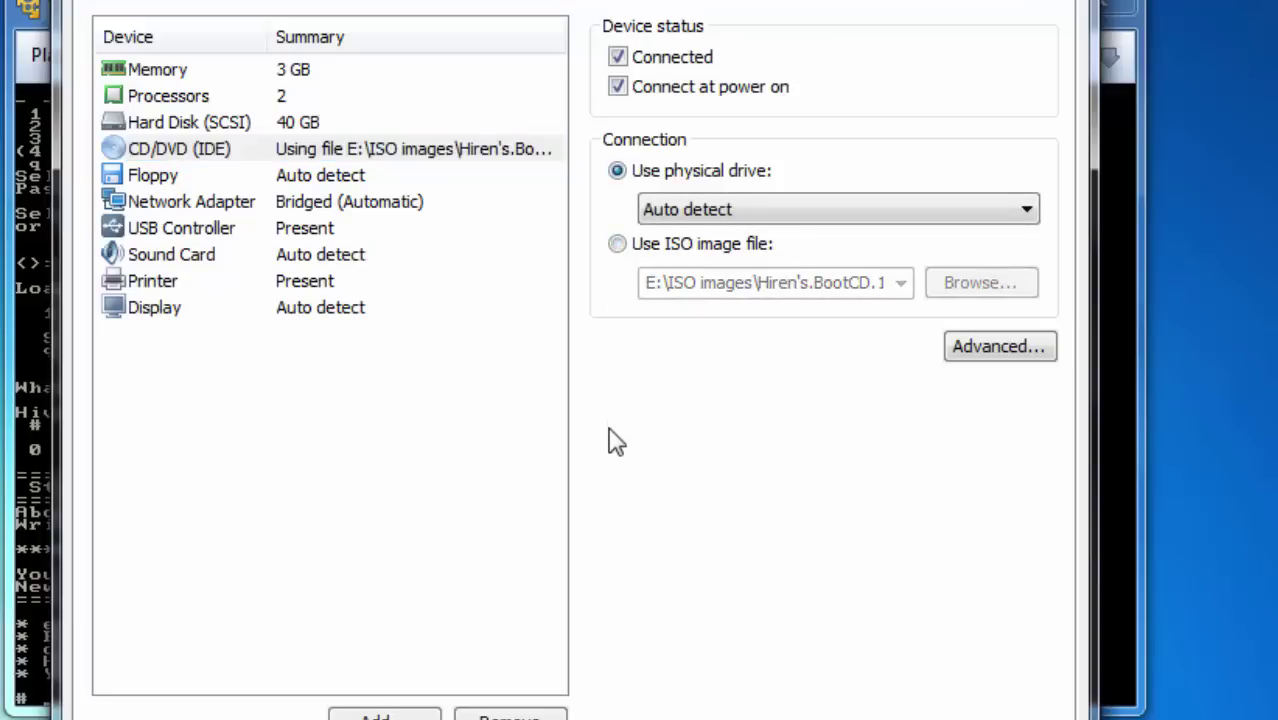
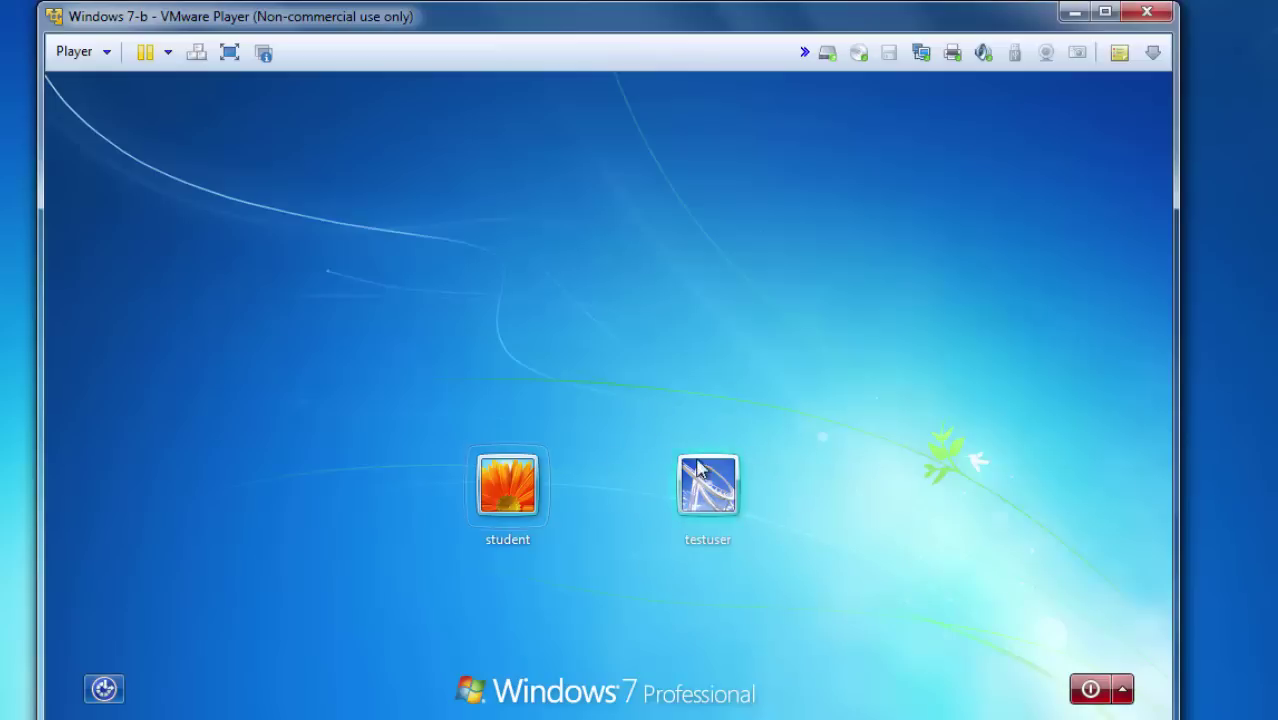
Sign in to the Windows 7 guest with the testuser account tile, no password needed.
click(710, 490)
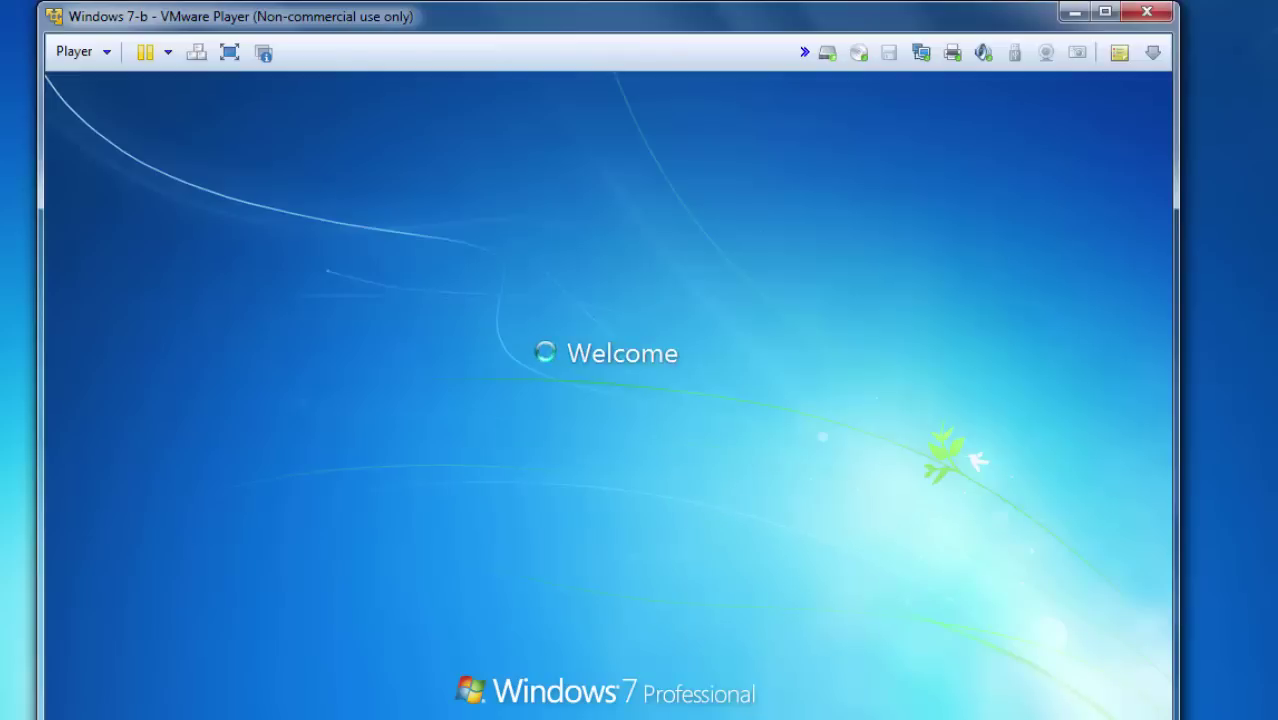